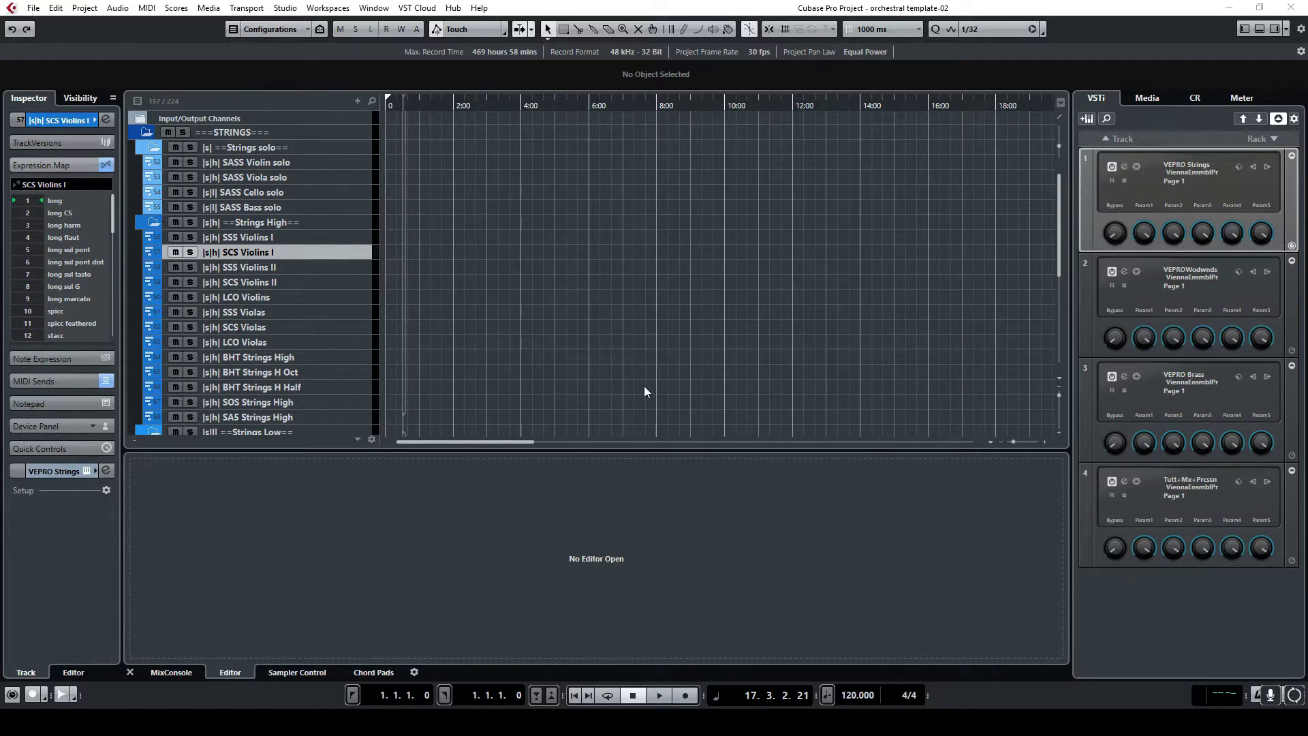
Browse the LCO, SSW and SSB folders inside the Expression maps folder to examine their expression map files
{"action": "left_click", "coordinate": [310, 722]}
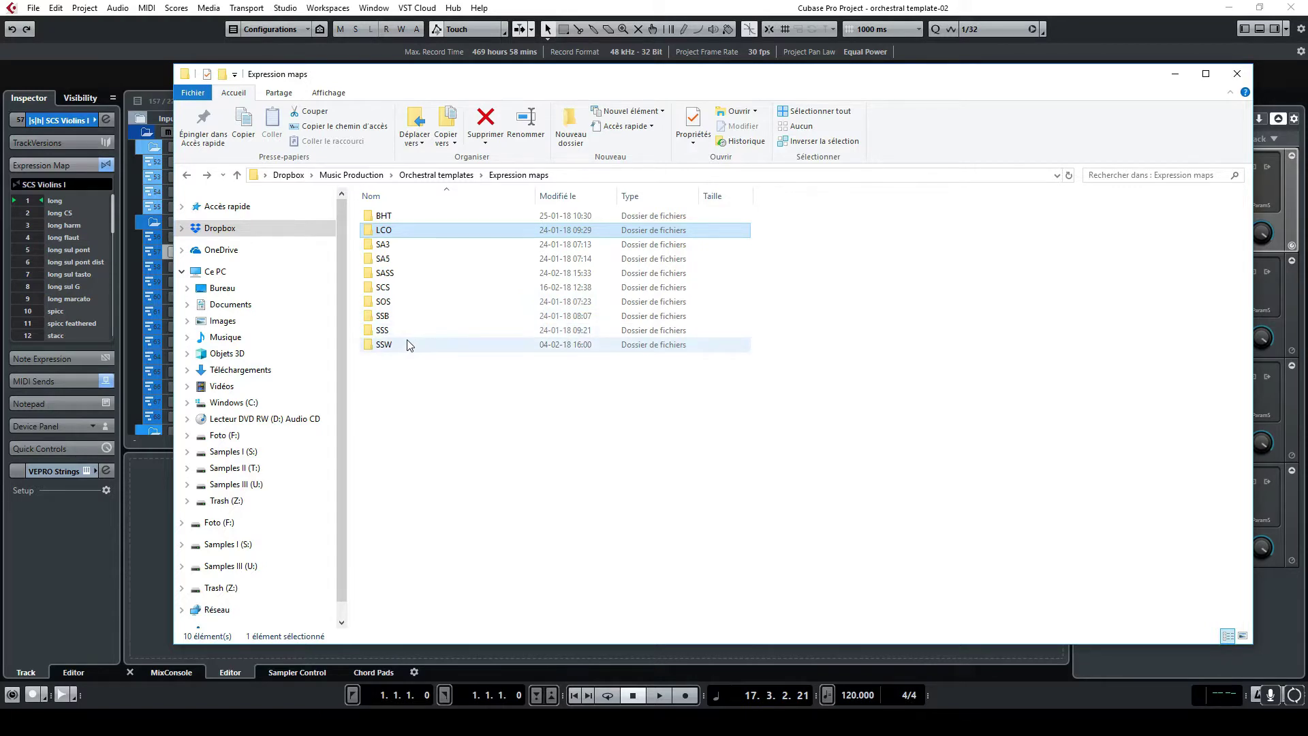
{"action": "double_click", "coordinate": [390, 233]}
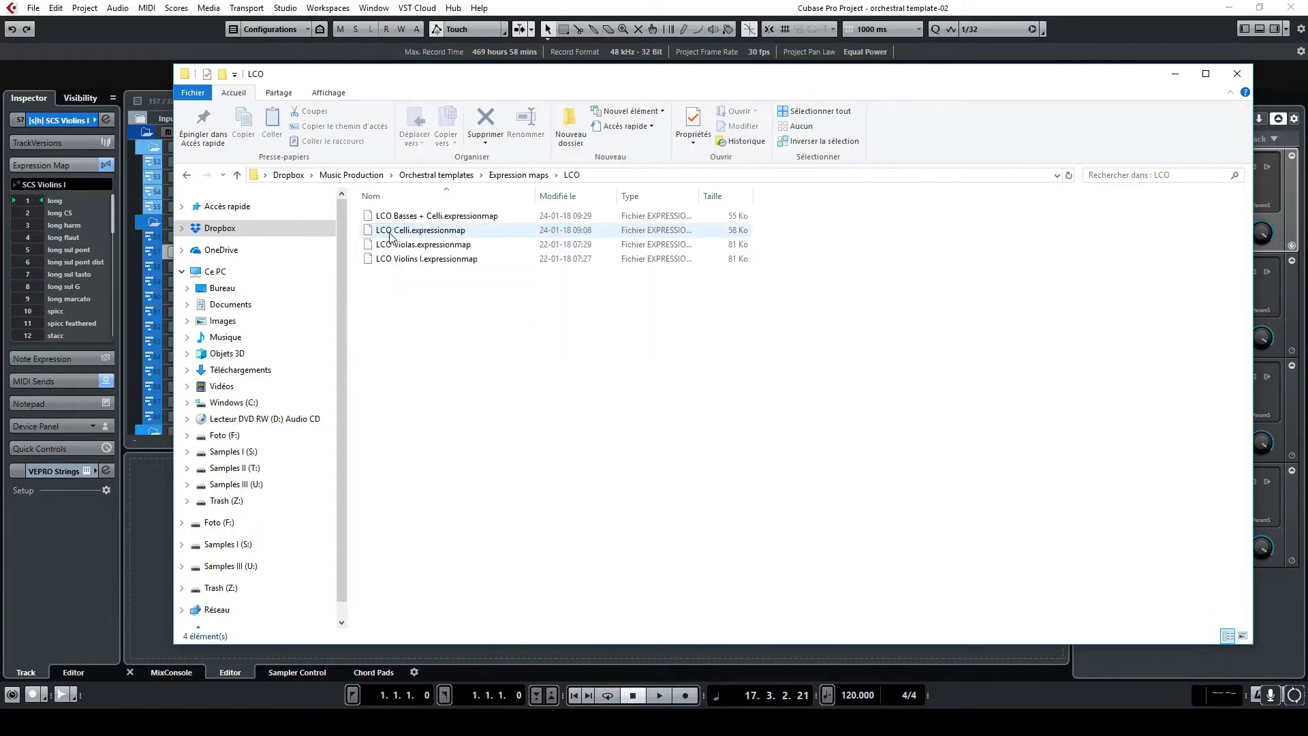
{"action": "left_click", "coordinate": [460, 234]}
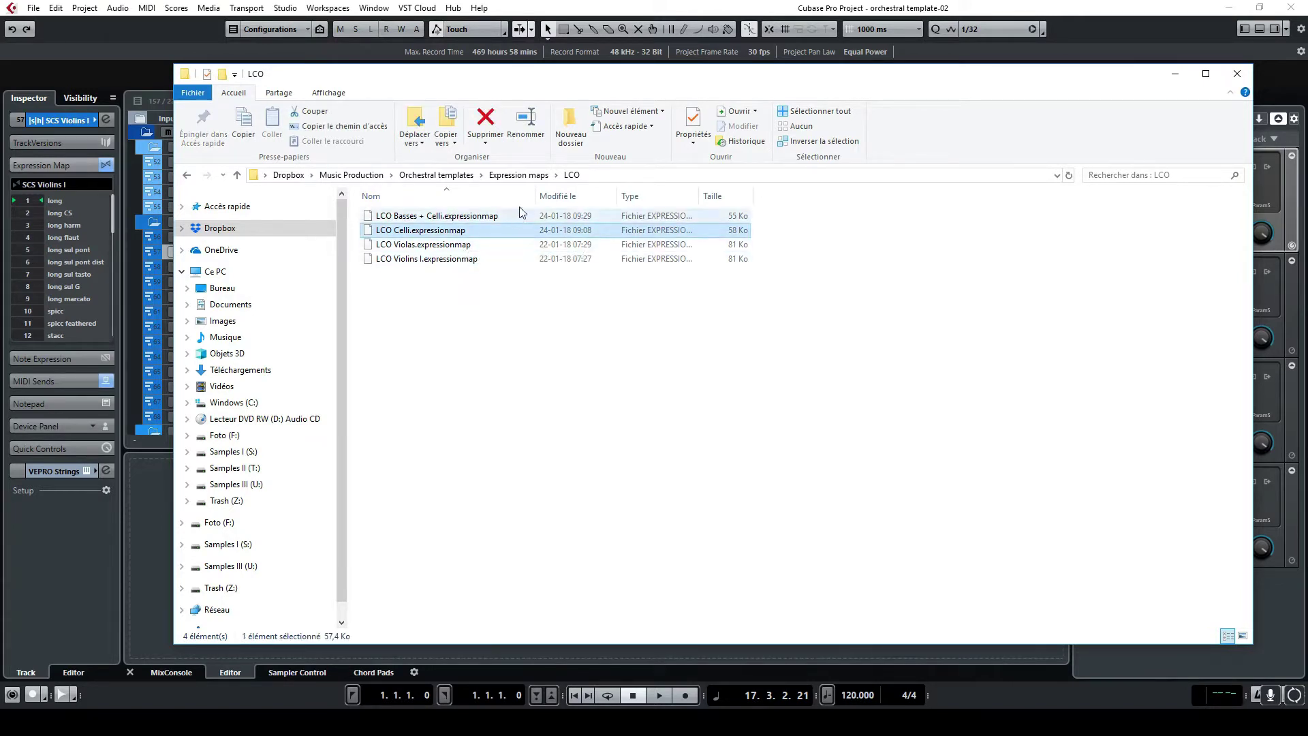
{"action": "left_click", "coordinate": [520, 176]}
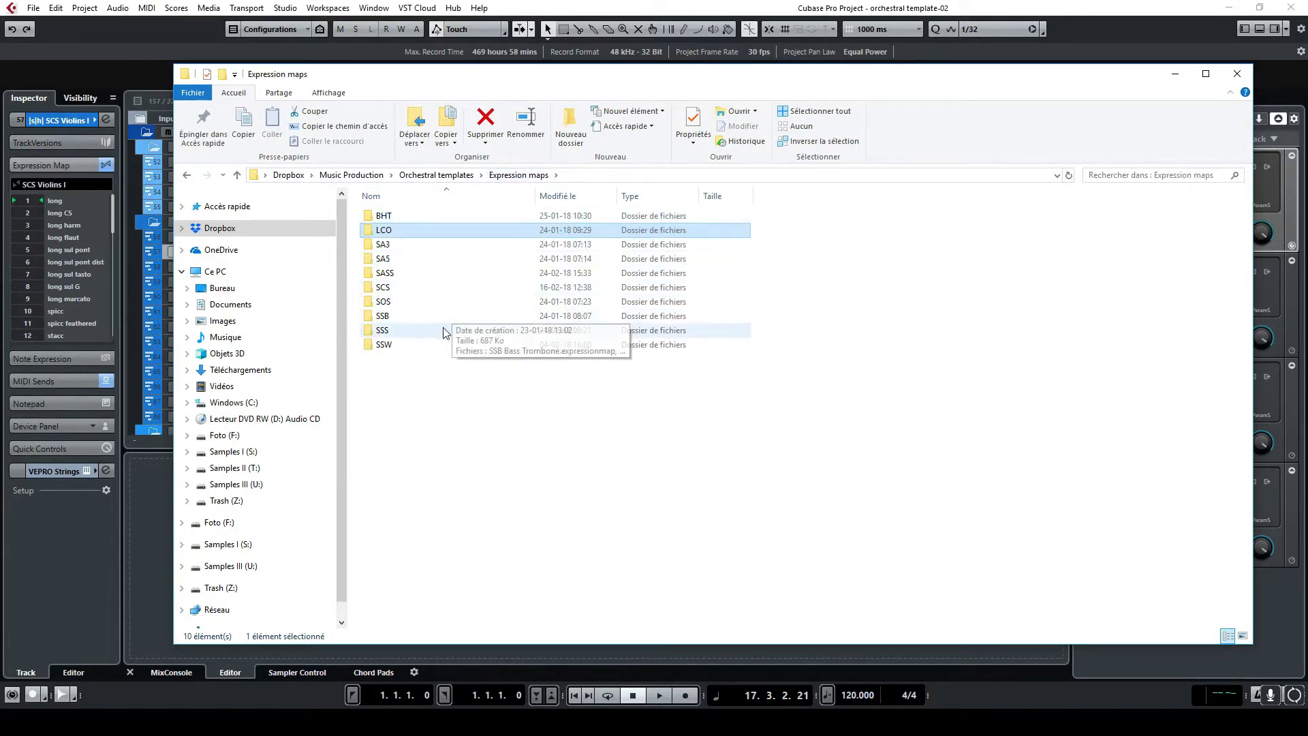
{"action": "double_click", "coordinate": [438, 347]}
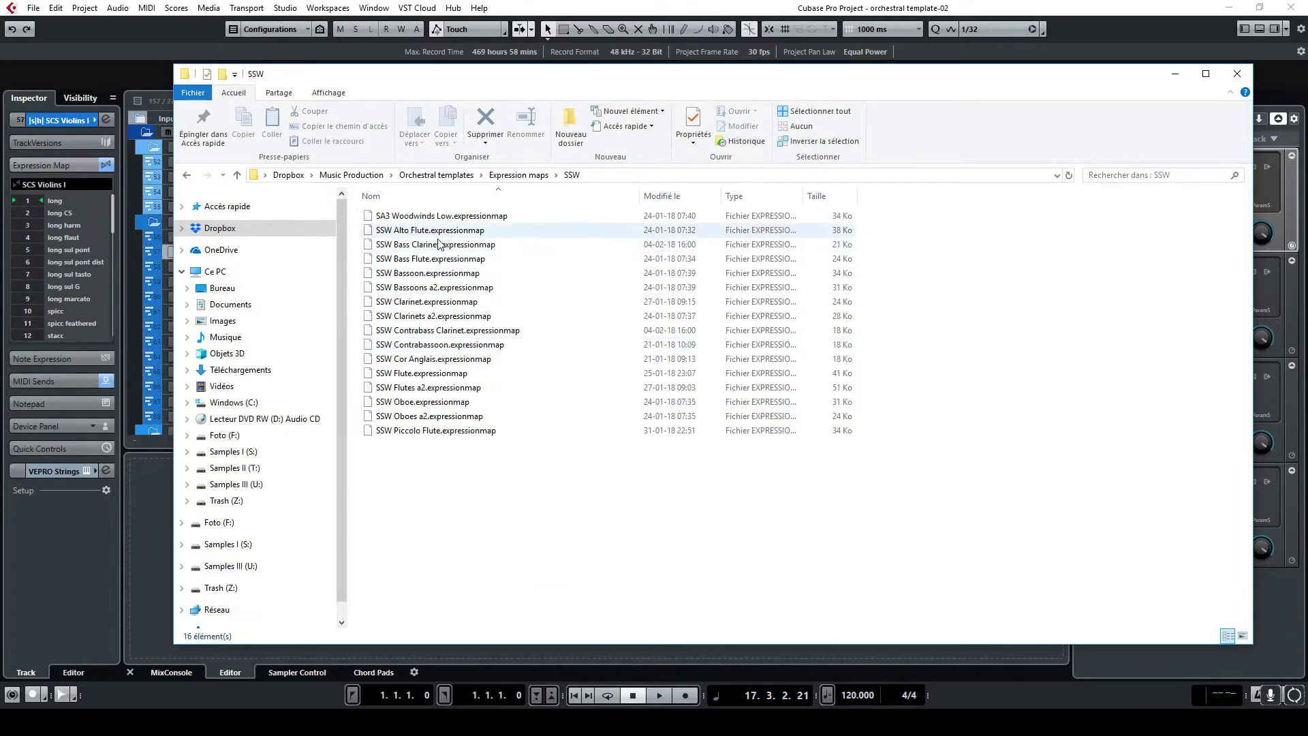
{"action": "left_click", "coordinate": [499, 175]}
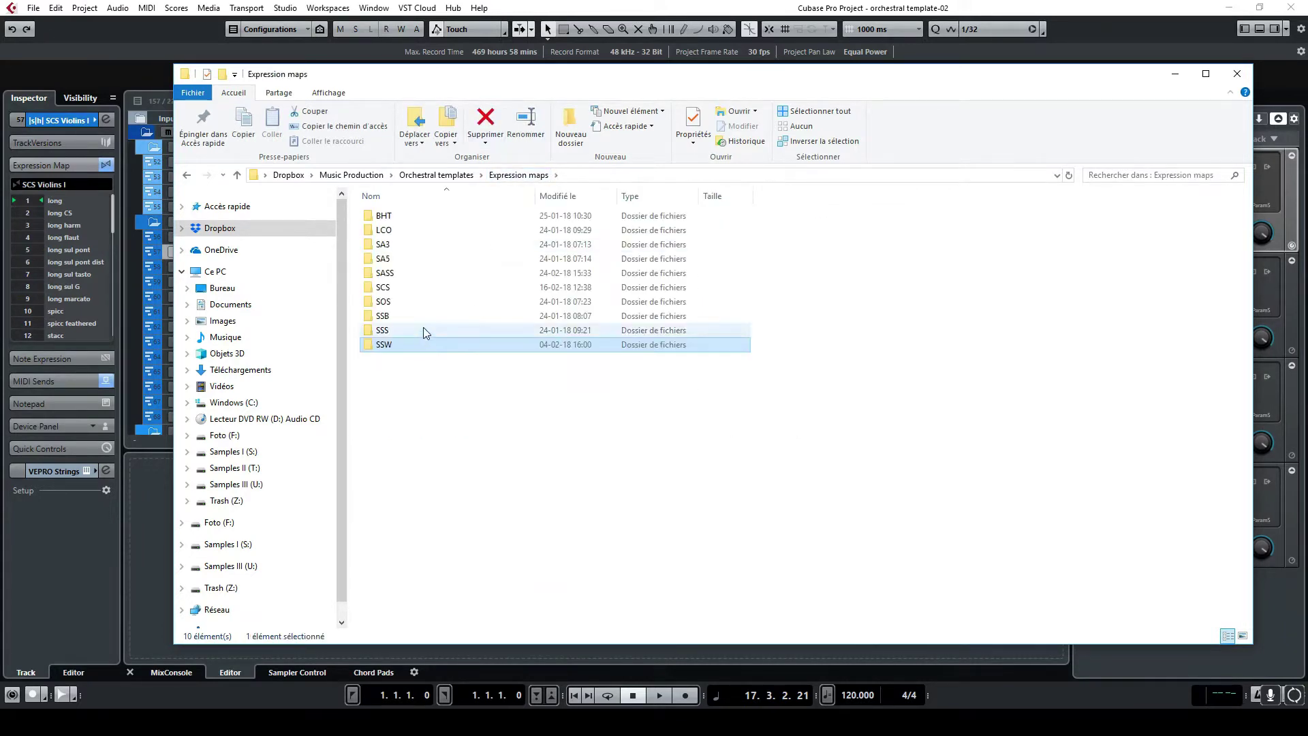
{"action": "double_click", "coordinate": [422, 318]}
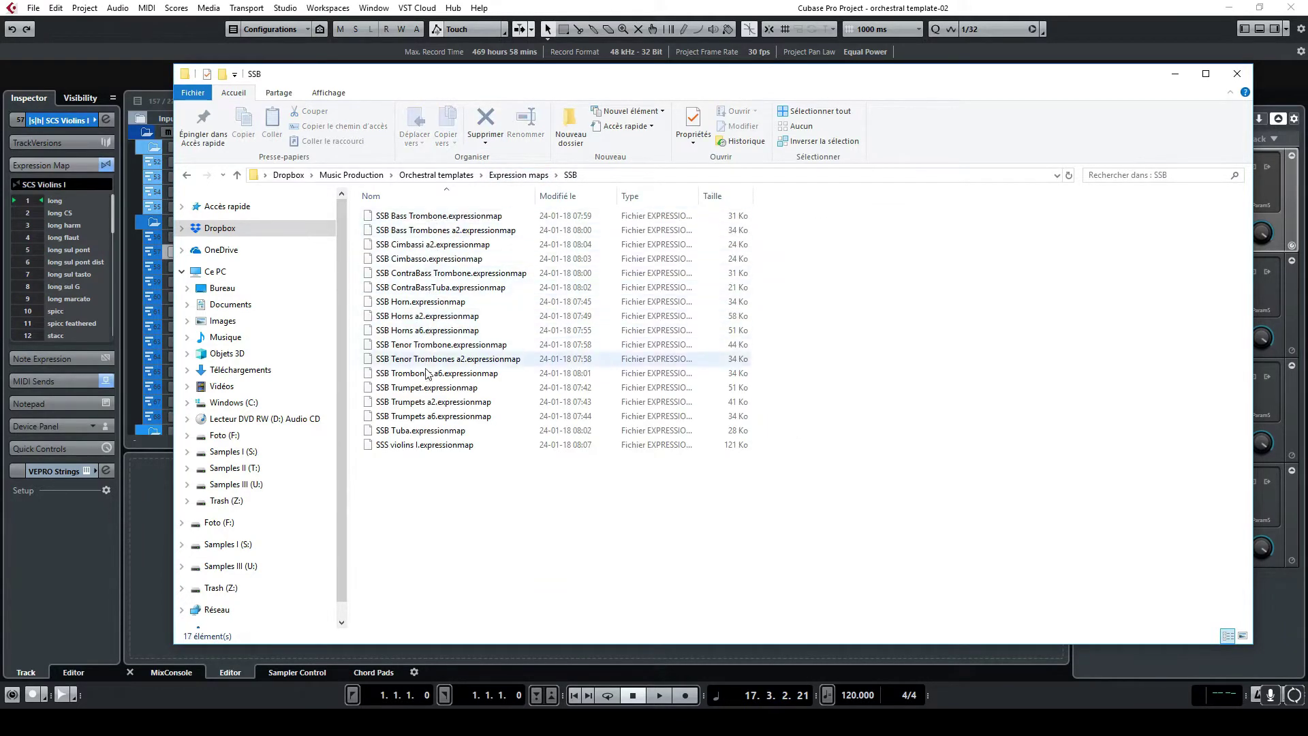
{"action": "left_click", "coordinate": [518, 175]}
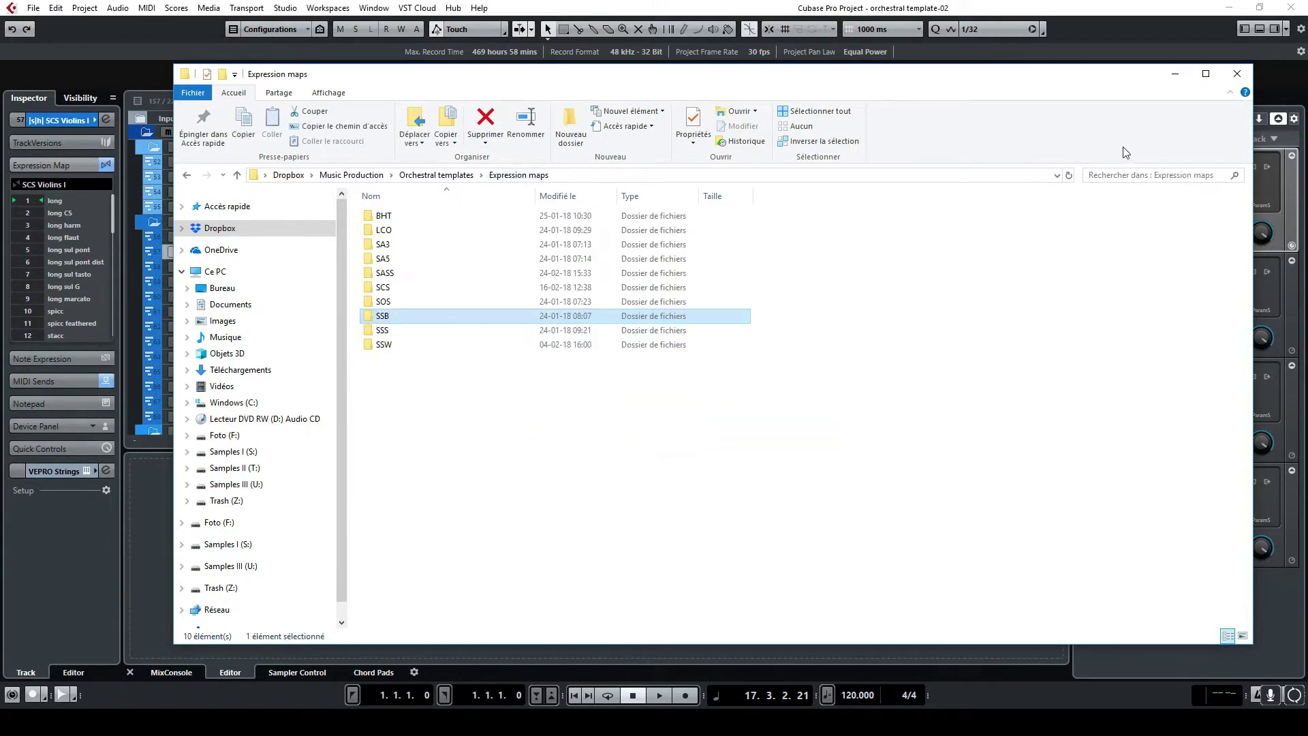
{"action": "left_click", "coordinate": [1175, 74]}
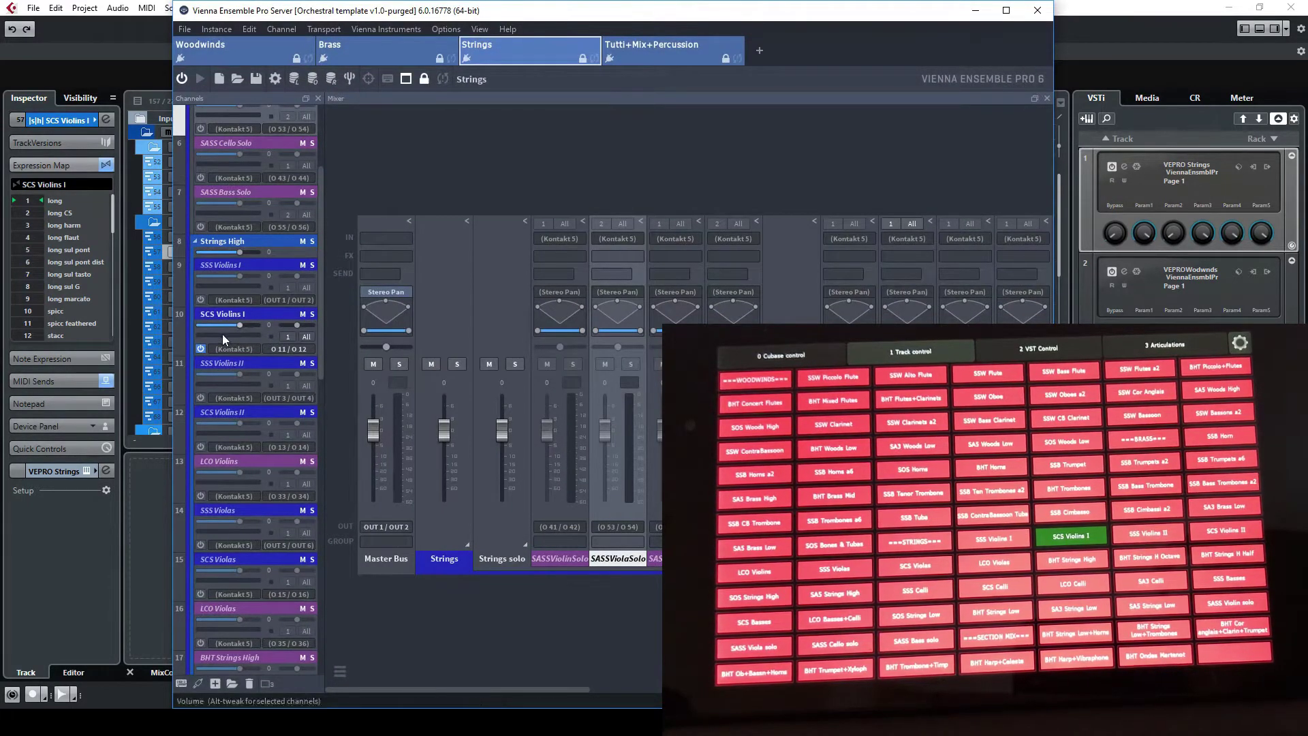
Open the SCS Violins I channel's Kontakt instrument in Vienna Ensemble Pro and review the articulation locking options of its Core techniques patch
{"action": "scroll", "coordinate": [252, 310], "scroll_direction": "up", "scroll_amount": 4}
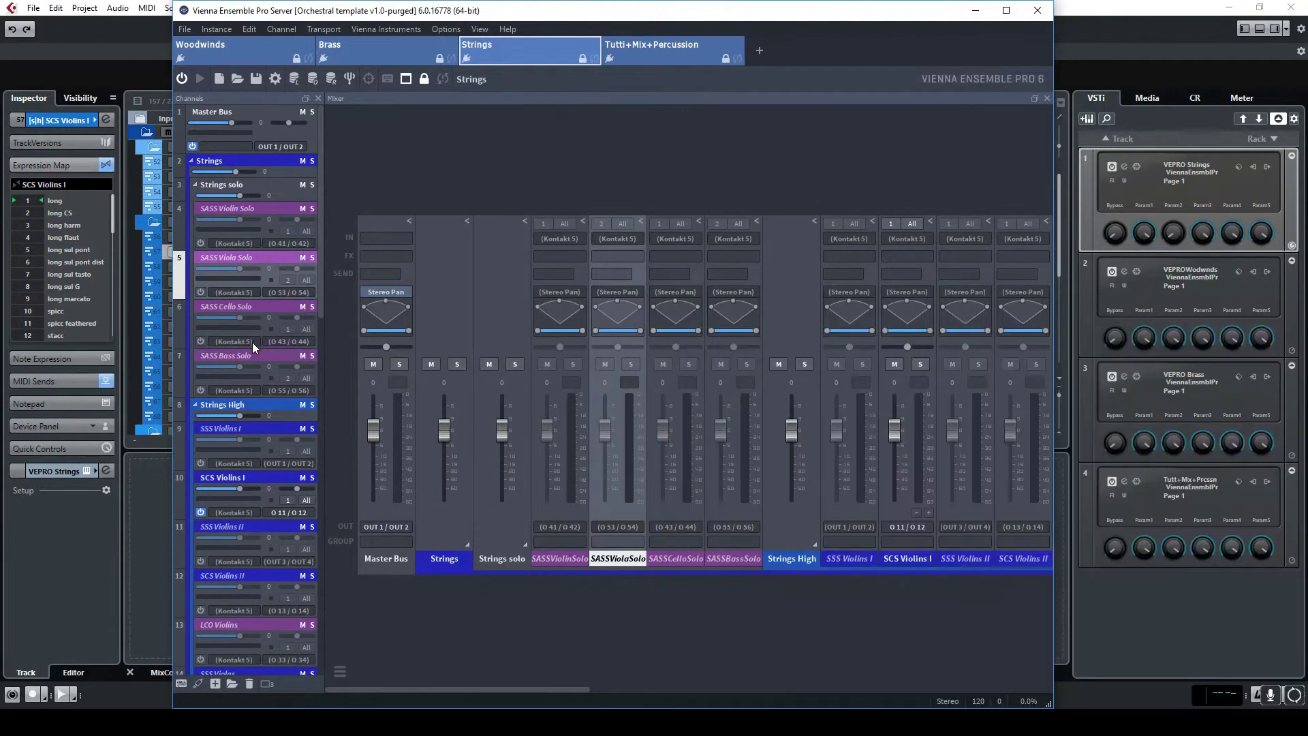
{"action": "scroll", "coordinate": [252, 343], "scroll_direction": "down", "scroll_amount": 3}
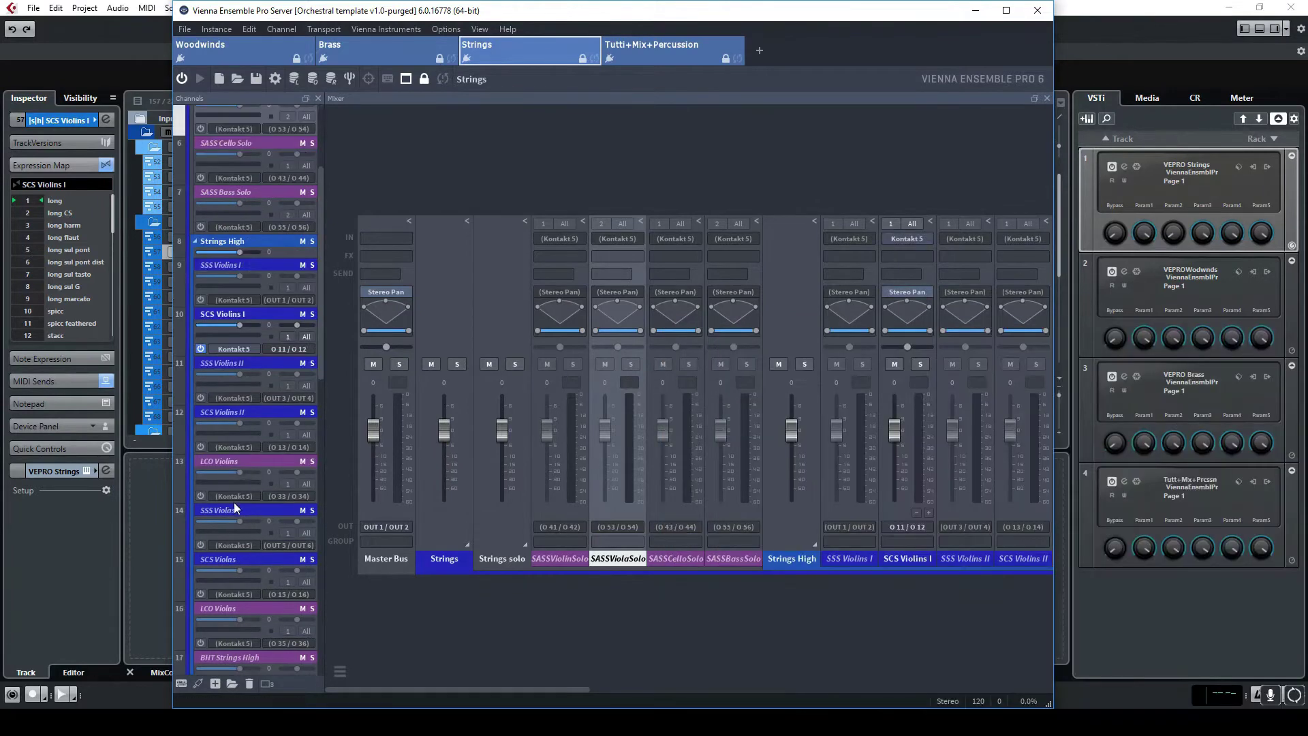
{"action": "left_click", "coordinate": [230, 349]}
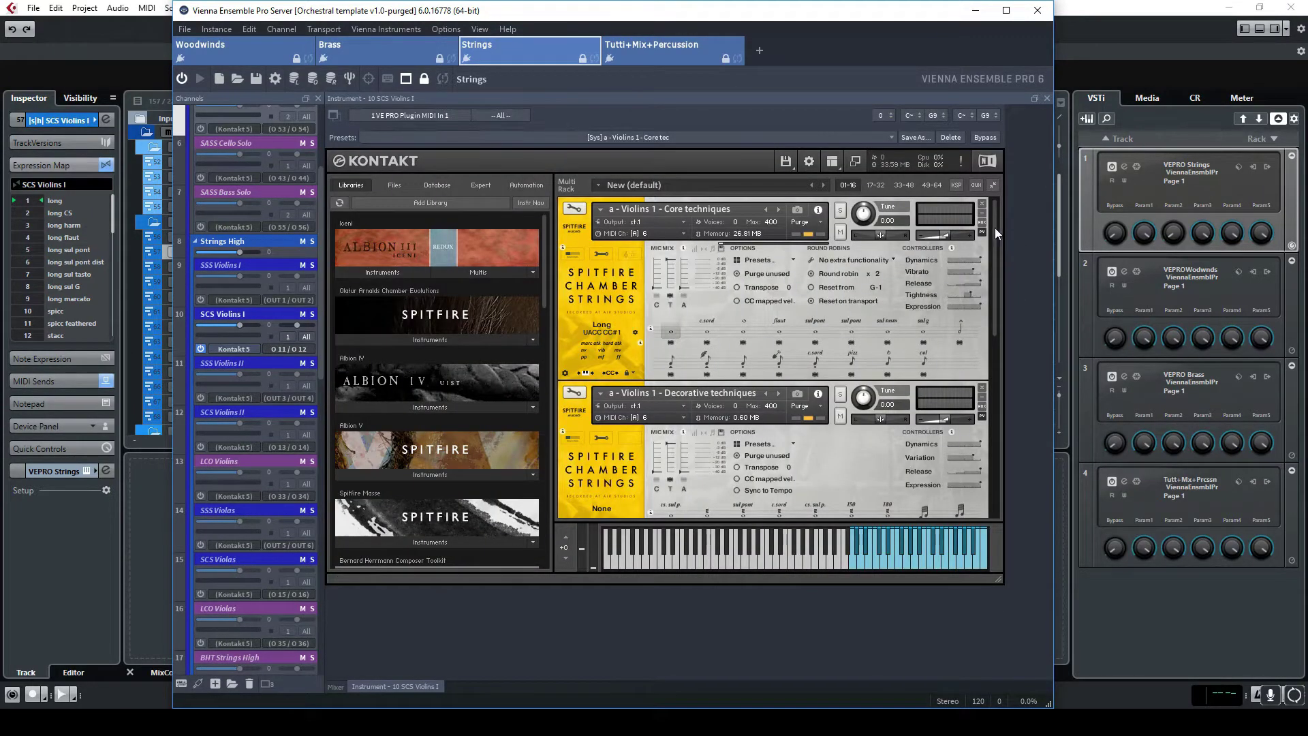
{"action": "mouse_move", "coordinate": [995, 228]}
{"action": "left_mouse_down"}
{"action": "mouse_move", "coordinate": [995, 263]}
{"action": "mouse_move", "coordinate": [995, 228]}
{"action": "left_mouse_up"}
{"action": "left_click_drag", "start_coordinate": [992, 234], "coordinate": [783, 244]}
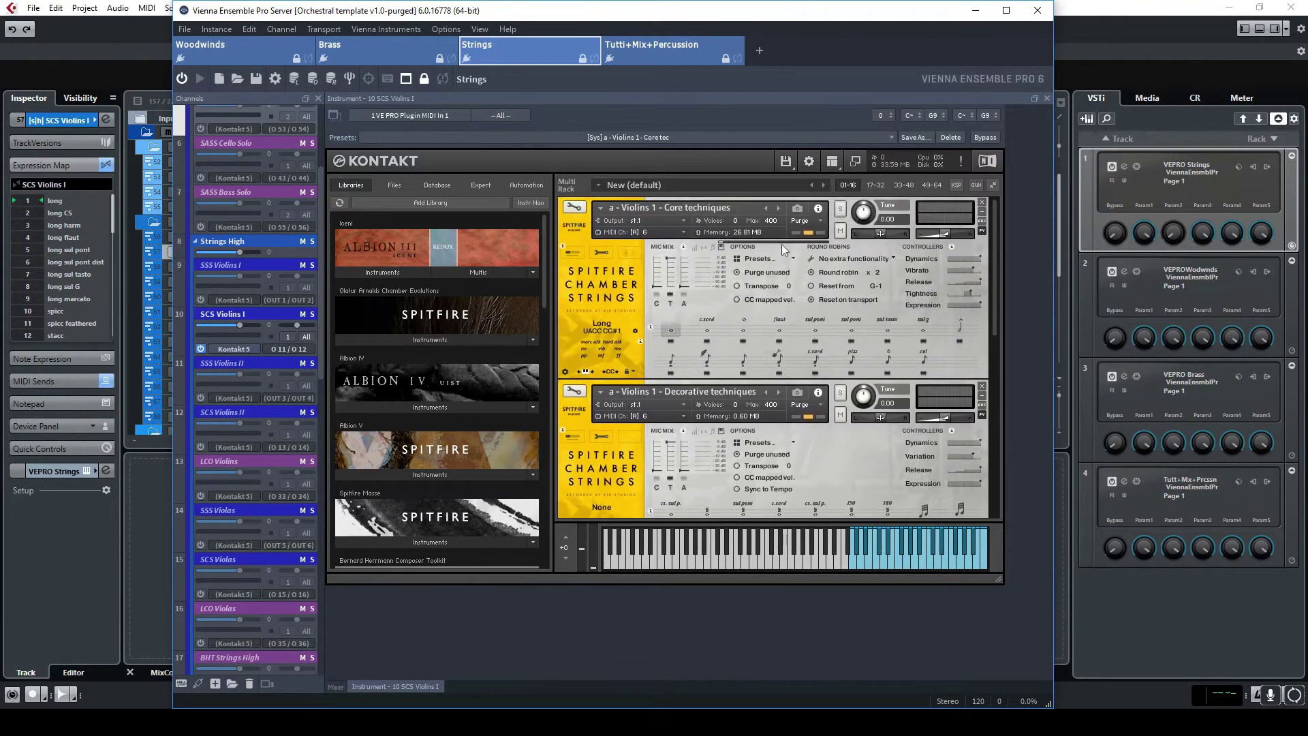
{"action": "left_click", "coordinate": [633, 372]}
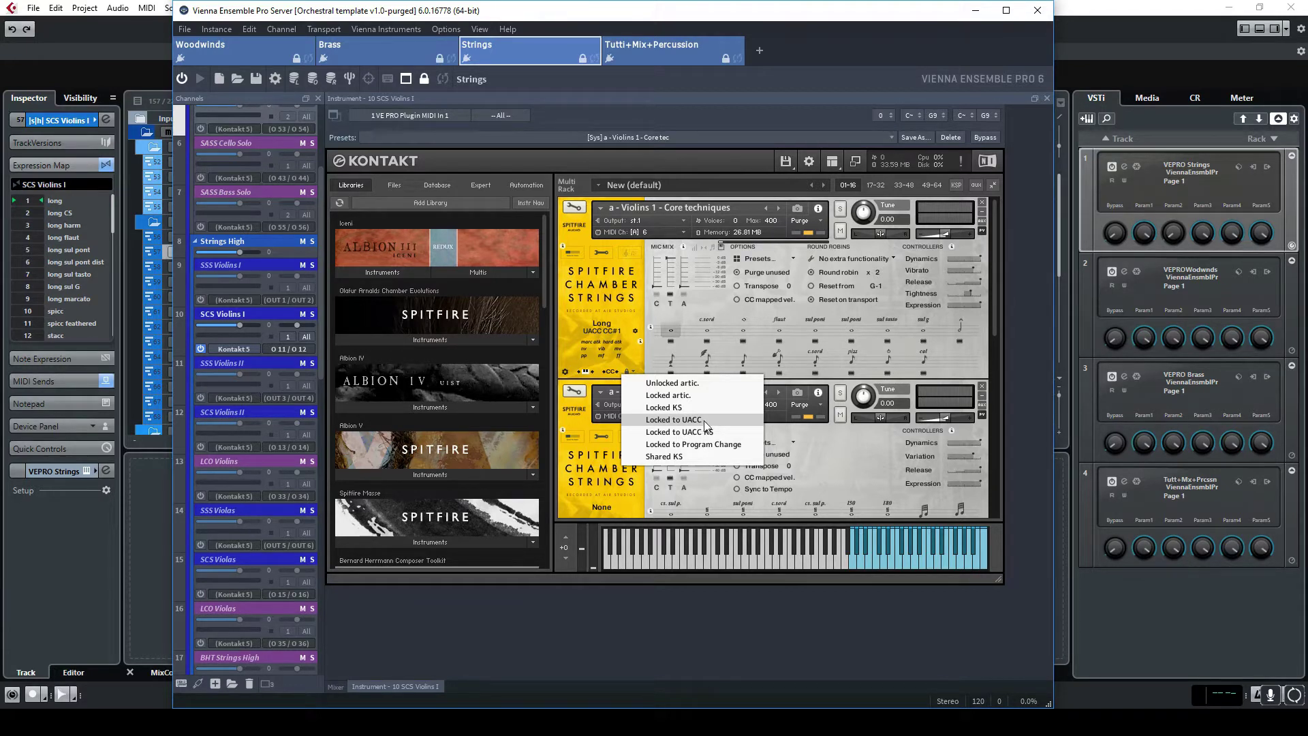
{"action": "left_click", "coordinate": [667, 333]}
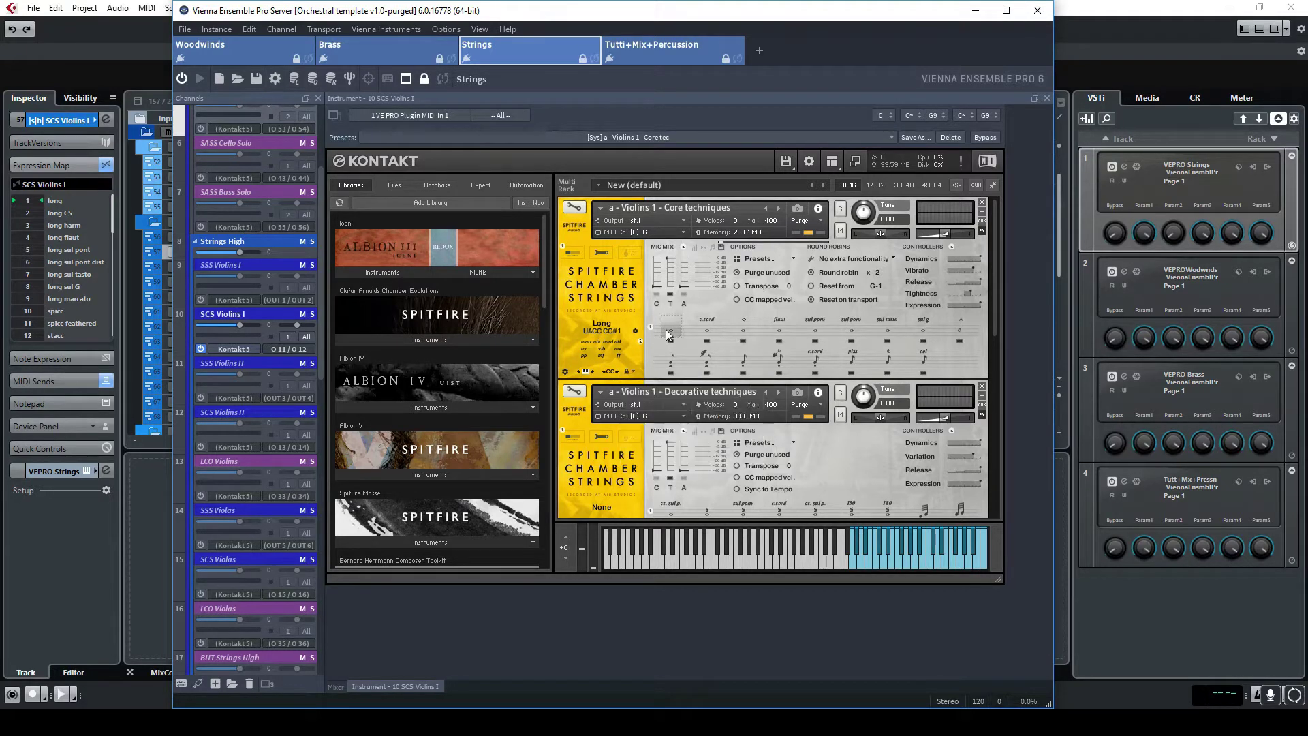
Cycle the Core techniques patch through its long articulations, up to Long Sul Pont (Dist), to examine the UACC number of each
{"action": "left_click", "coordinate": [707, 331]}
{"action": "left_click", "coordinate": [742, 330]}
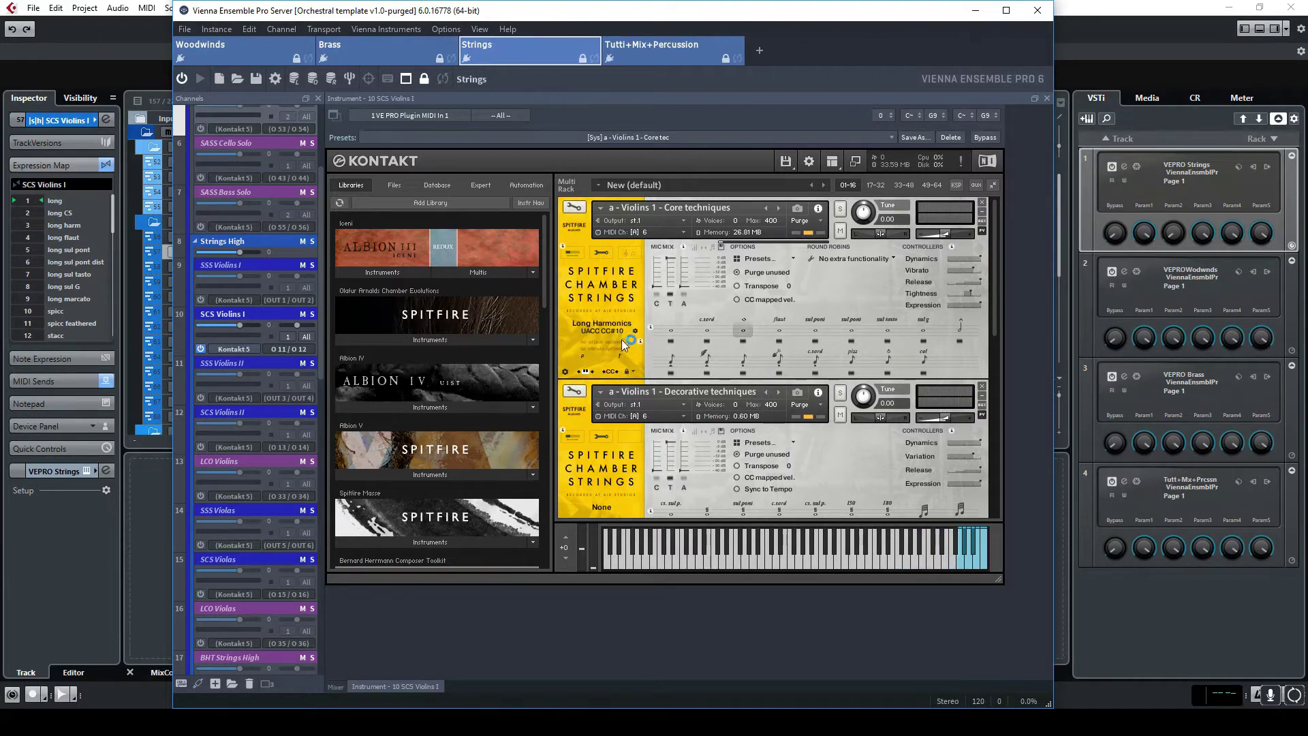
{"action": "left_click", "coordinate": [778, 331]}
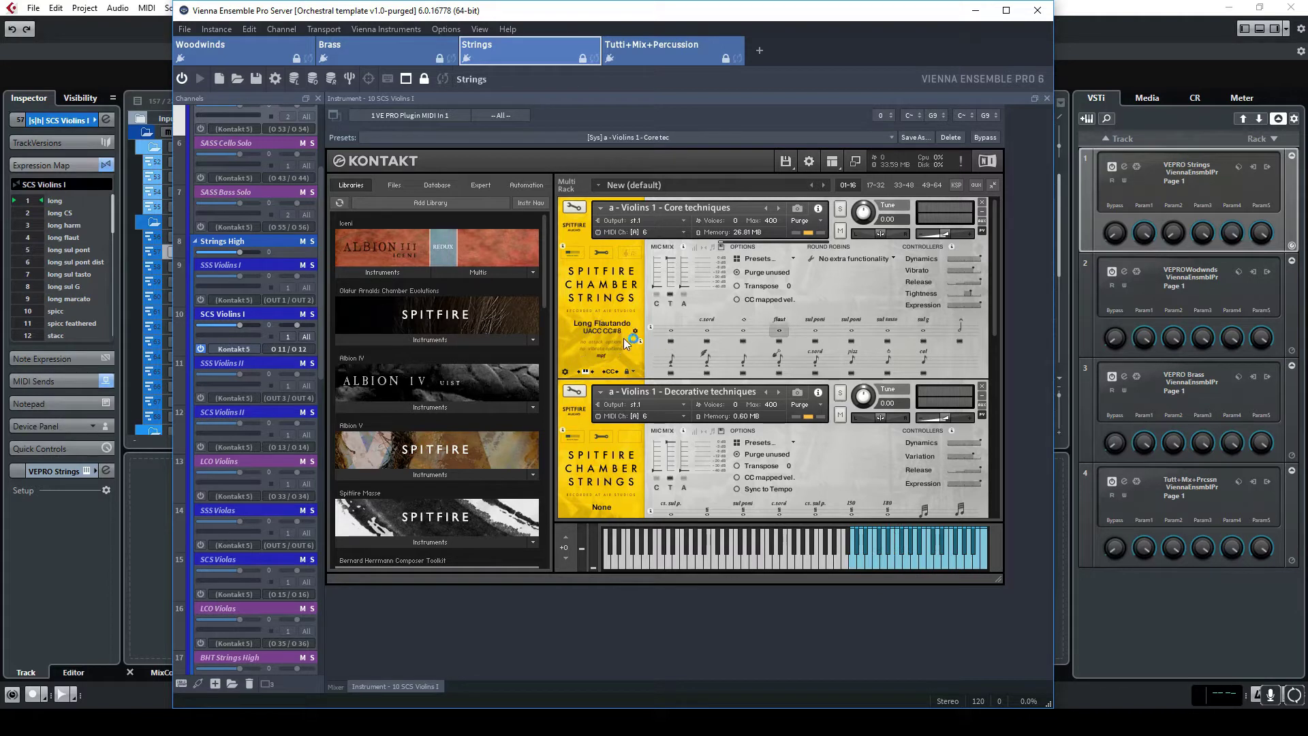
{"action": "left_click", "coordinate": [815, 330]}
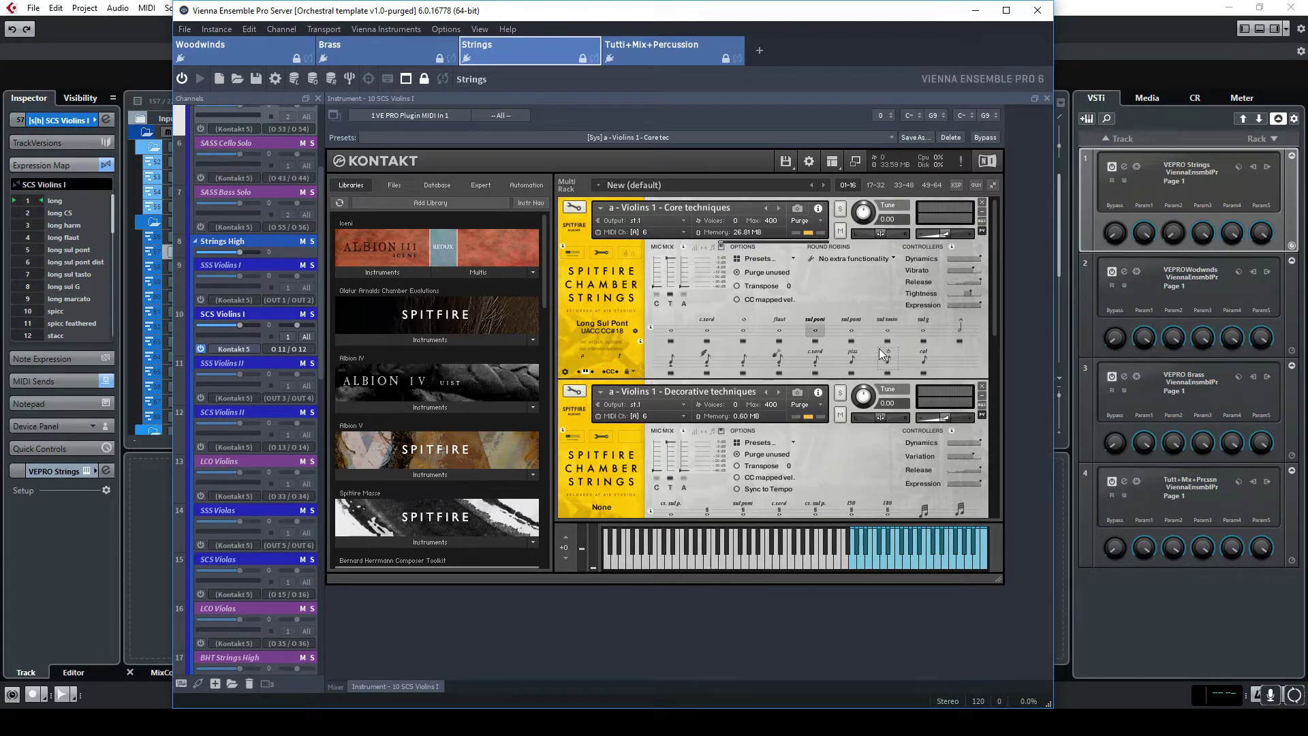
{"action": "left_click", "coordinate": [853, 330]}
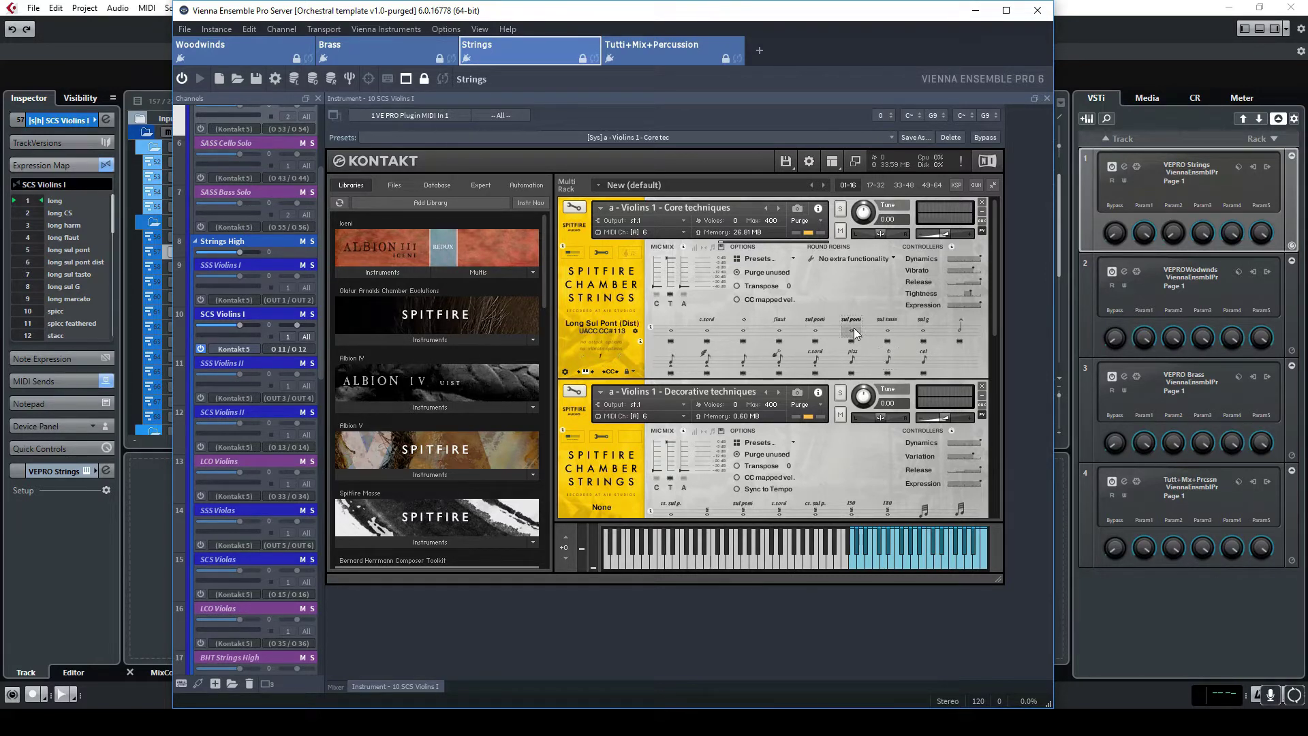
{"action": "left_click", "coordinate": [978, 11]}
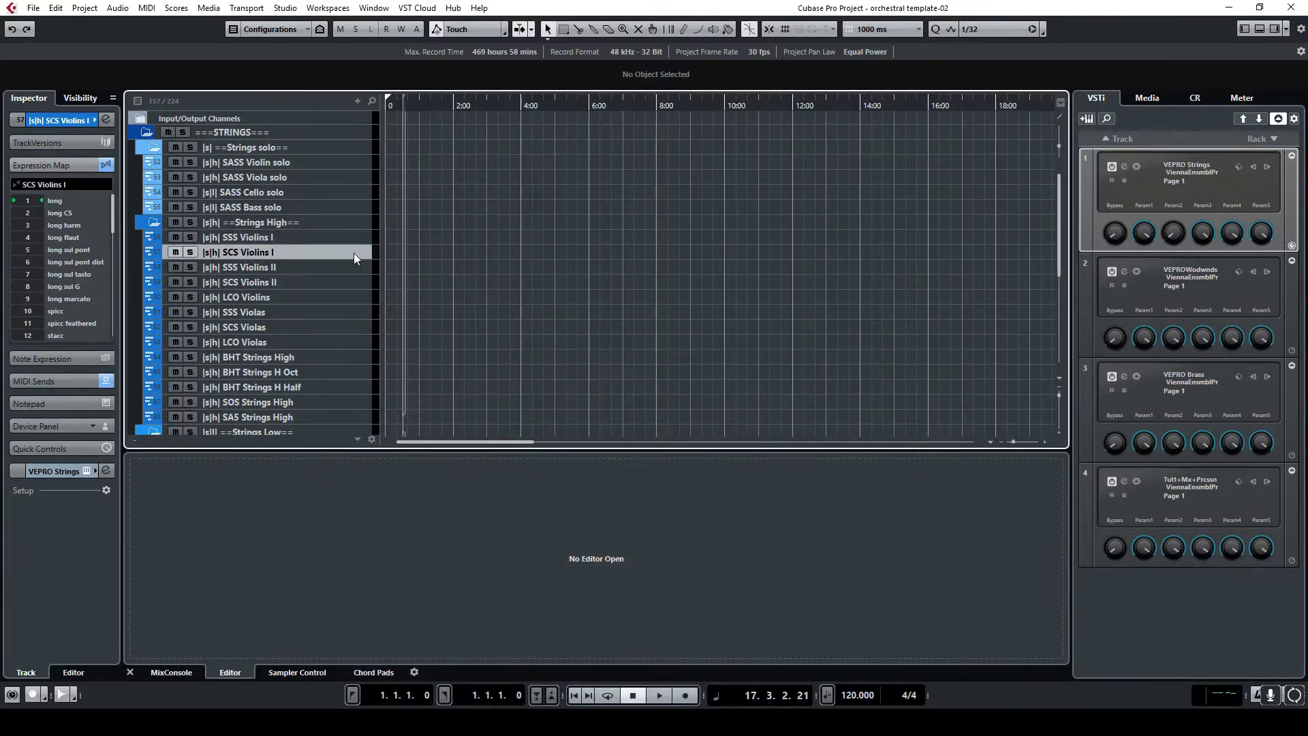
Expand the SCS Violins I track's routing settings in Cubase and compare its MIDI port and channel with the Kontakt patches in Vienna Ensemble Pro
{"action": "left_click", "coordinate": [75, 120]}
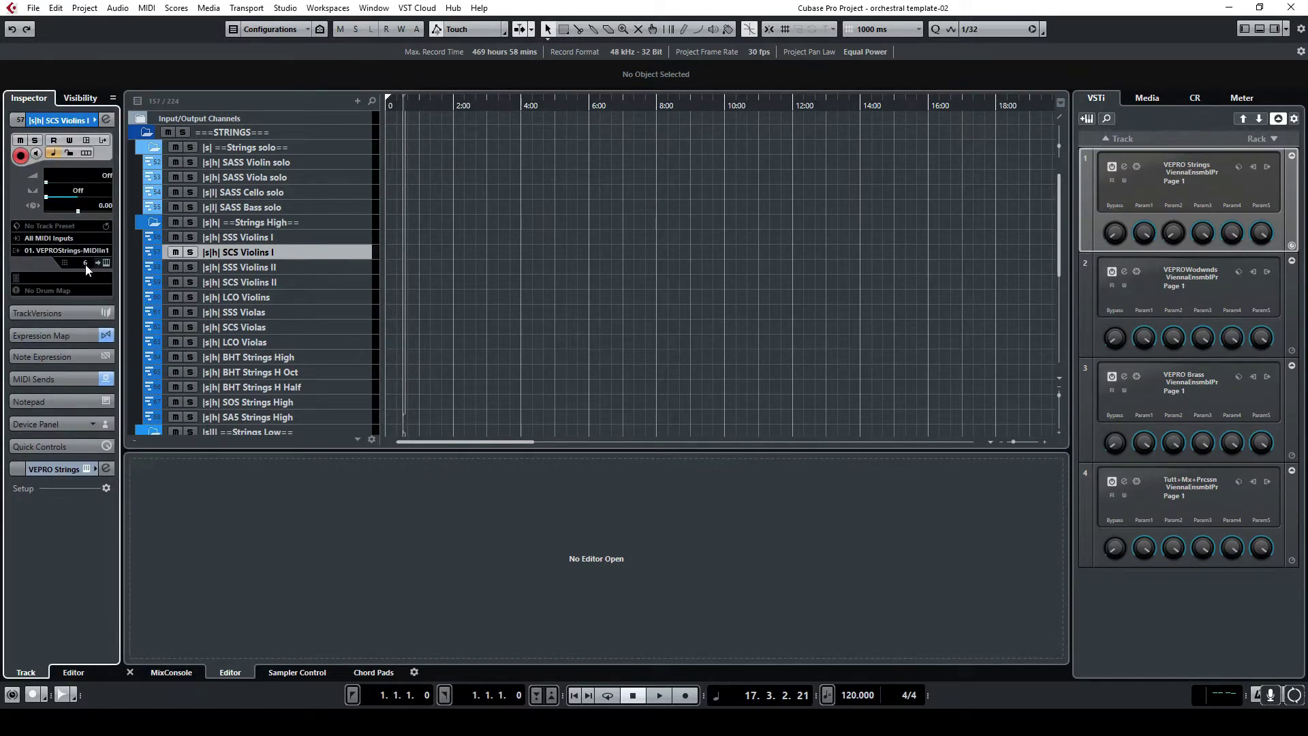
{"action": "left_click", "coordinate": [607, 722]}
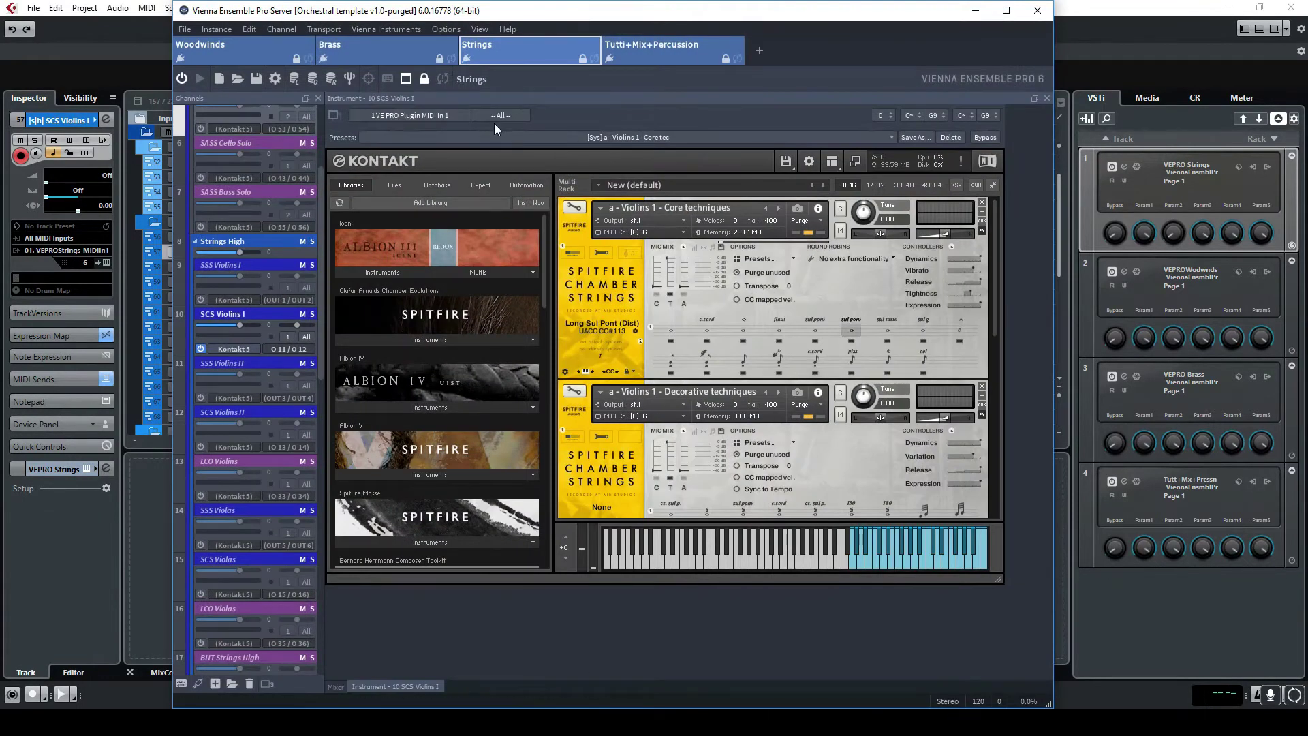
{"action": "scroll", "coordinate": [665, 421], "scroll_direction": "down", "scroll_amount": 1}
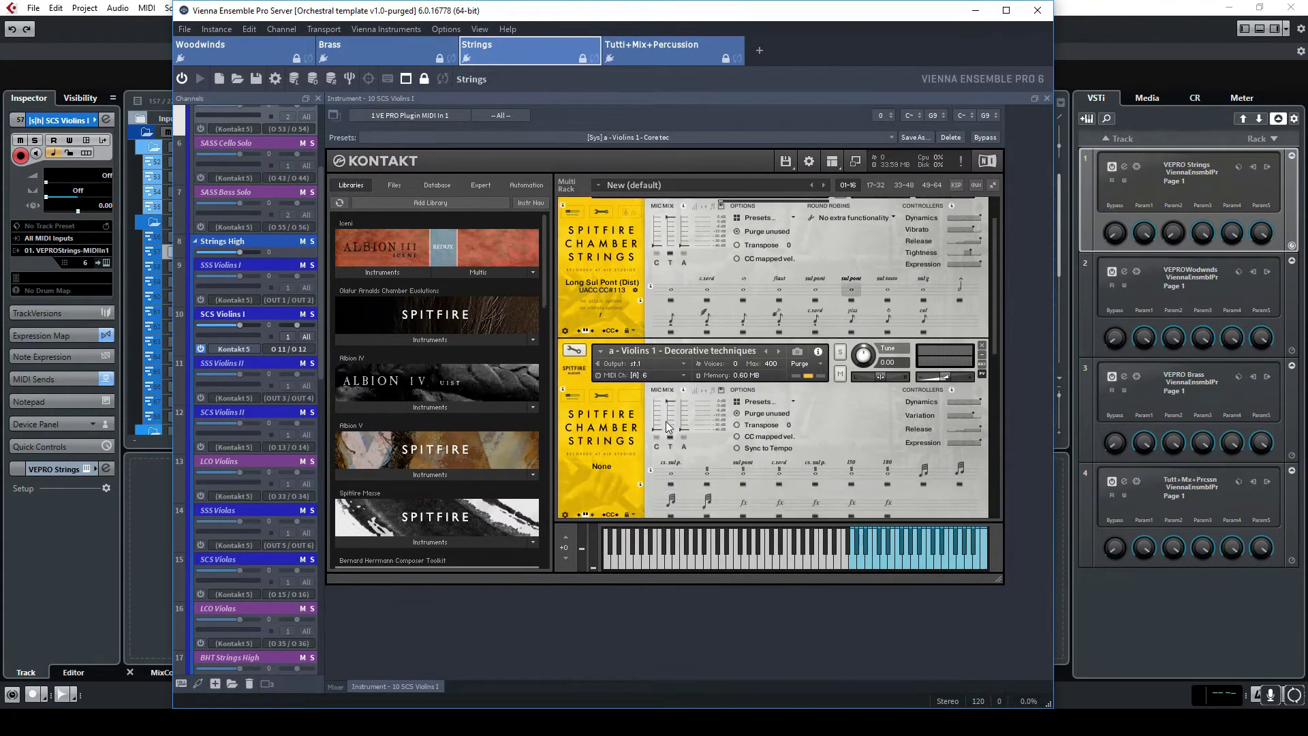
{"action": "left_click", "coordinate": [1091, 15]}
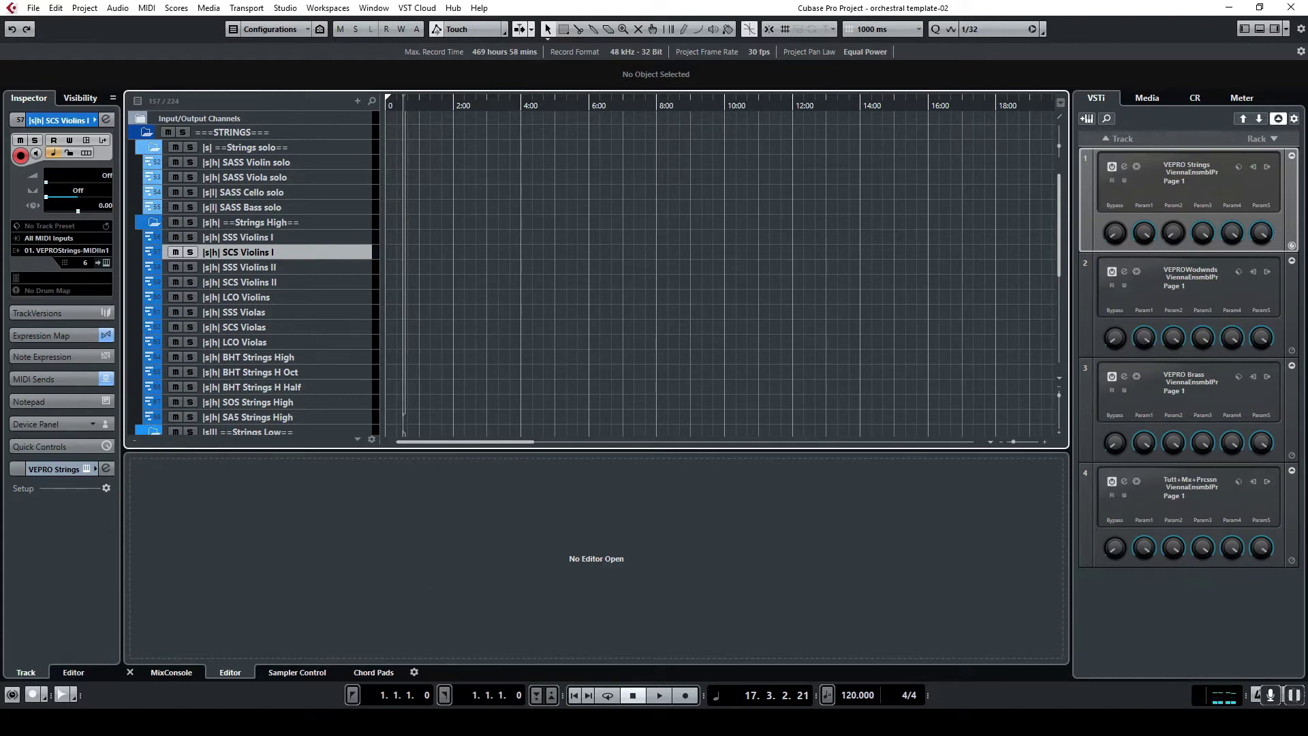
{"action": "key", "text": "alt+Tab"}
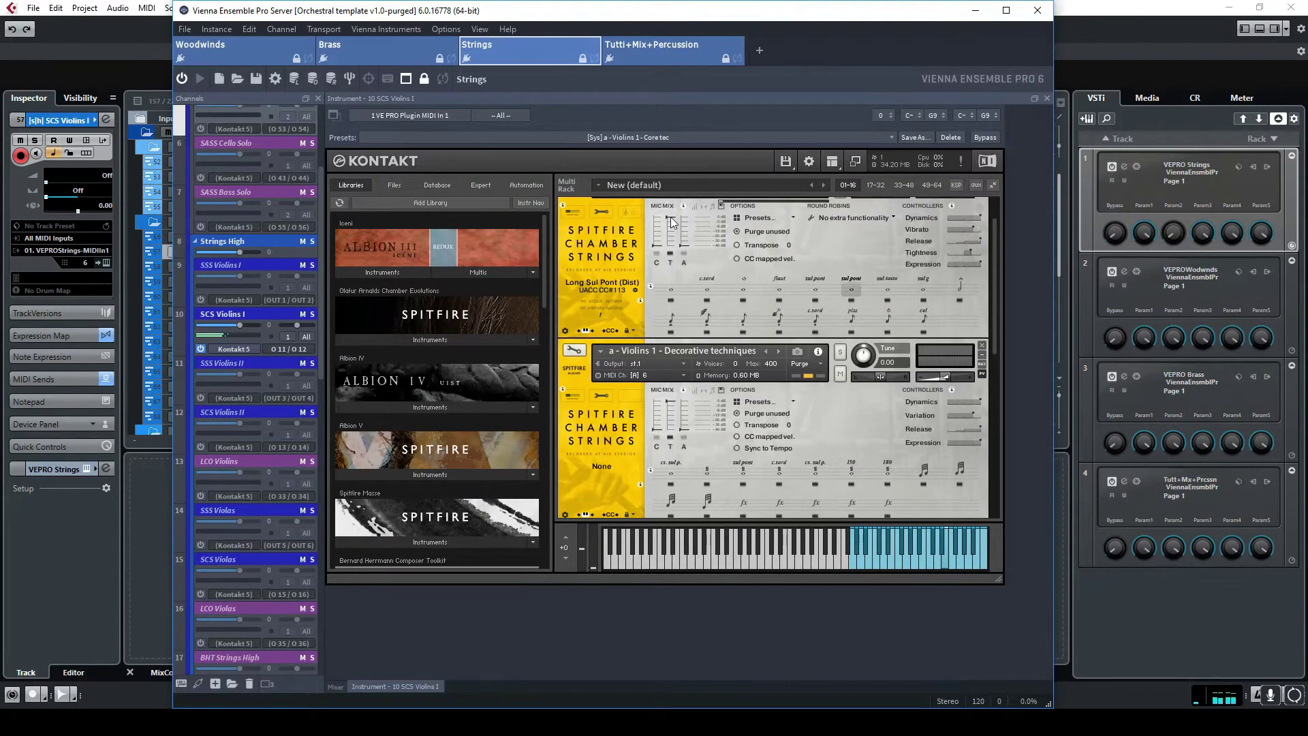
{"action": "scroll", "coordinate": [864, 242], "scroll_direction": "up", "scroll_amount": 3}
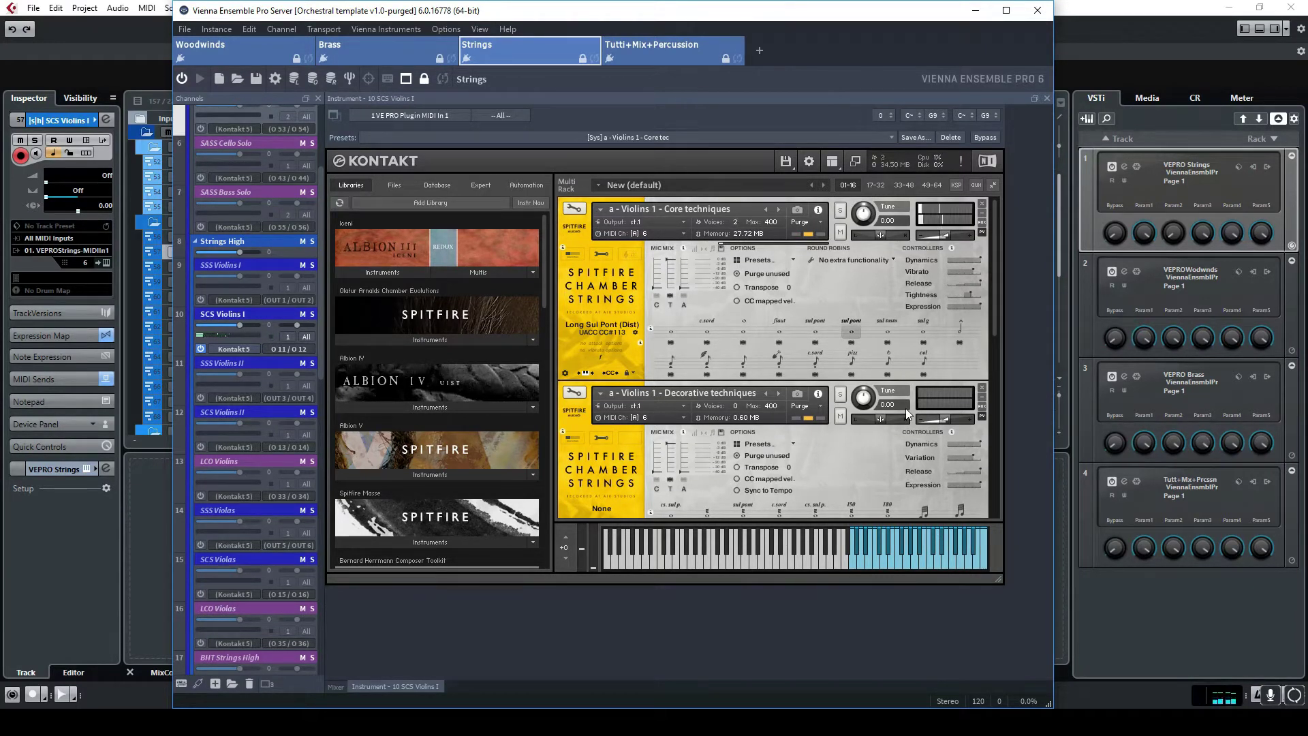
{"action": "left_click", "coordinate": [976, 11]}
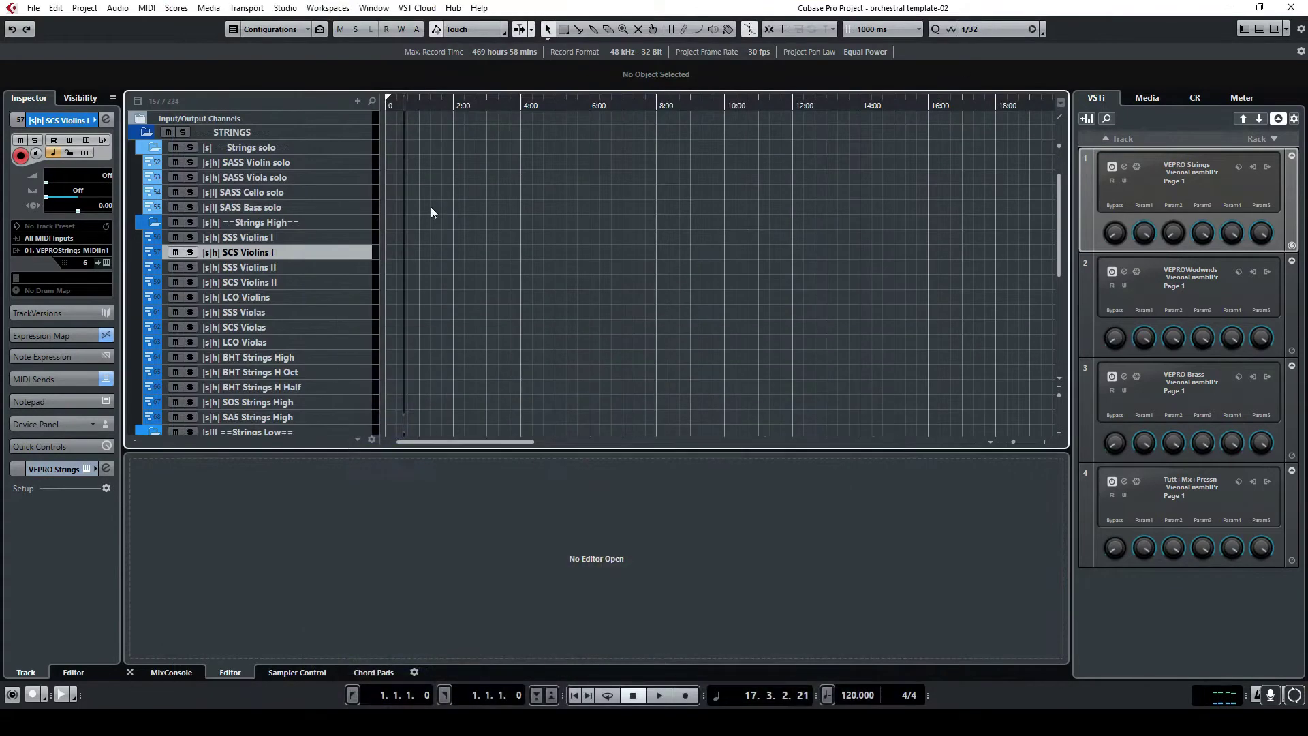
Show the expression map articulations of the SSS Violins II track and compare them with those of the SCS Violins I track
{"action": "left_click", "coordinate": [331, 265]}
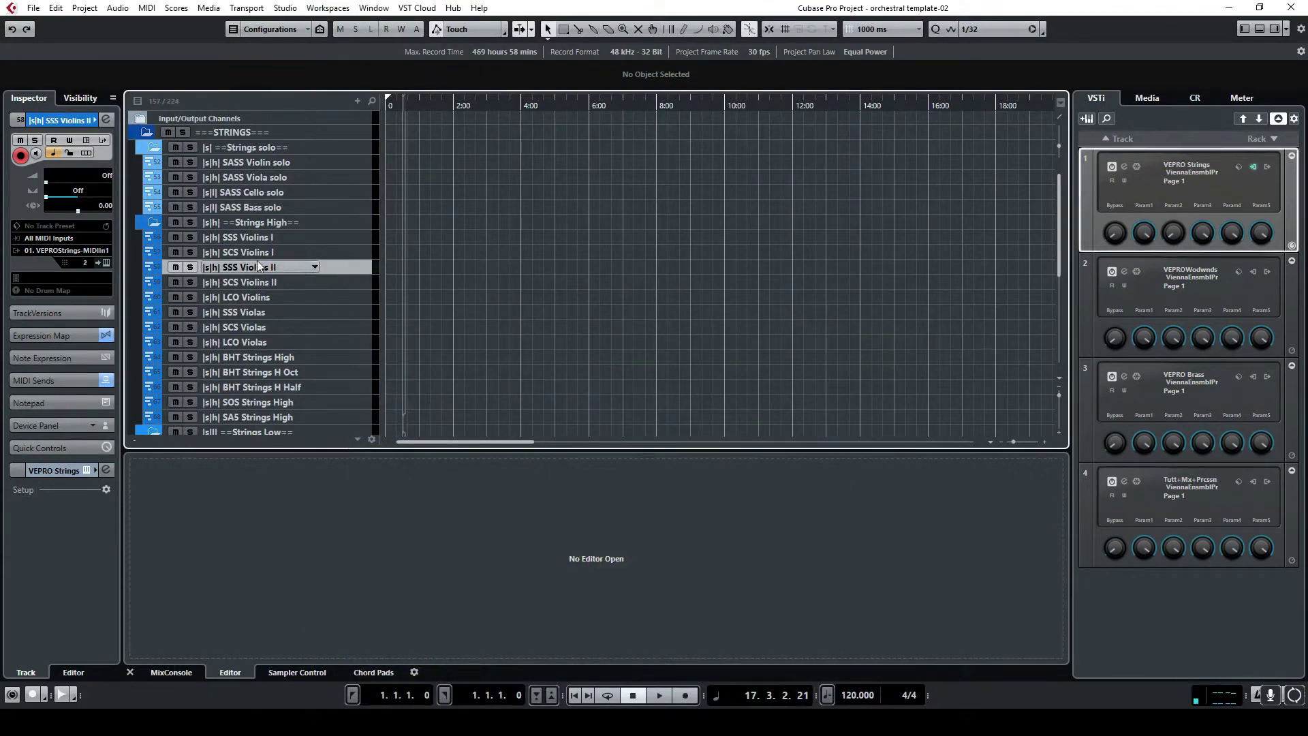
{"action": "left_click", "coordinate": [54, 334]}
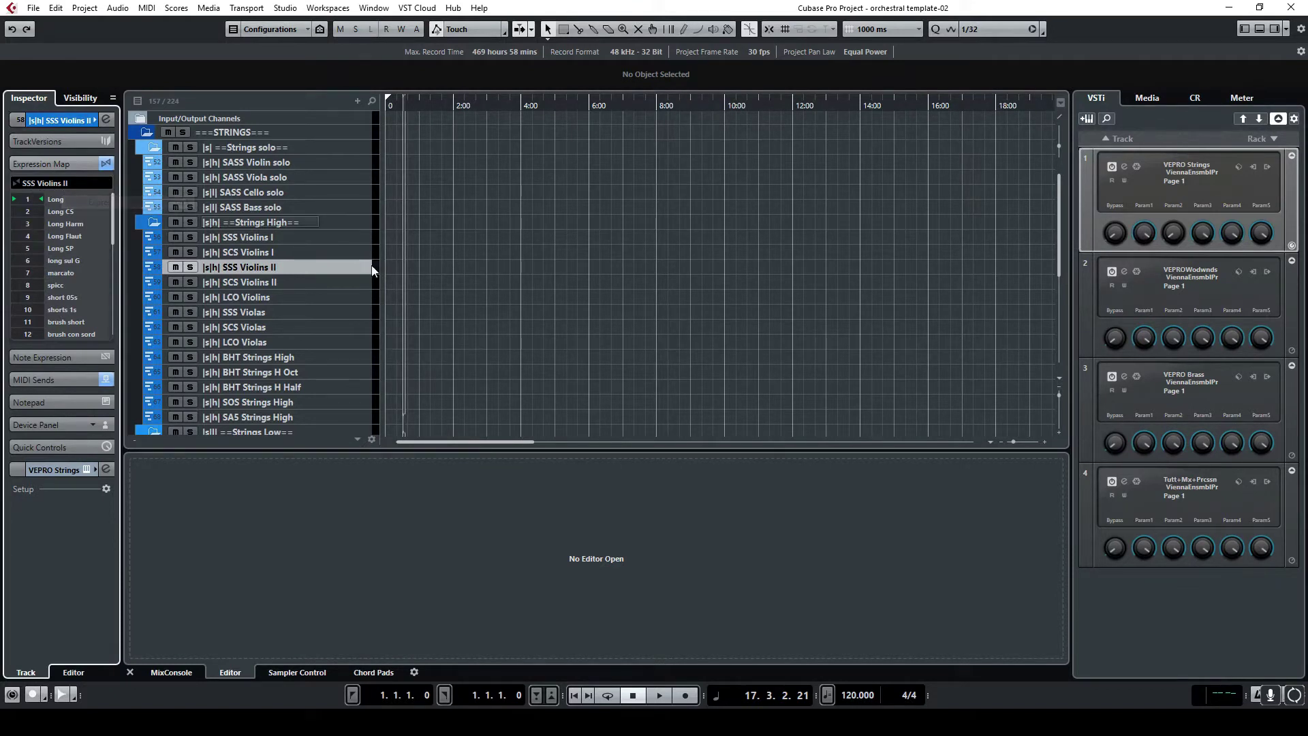
{"action": "left_click", "coordinate": [350, 252]}
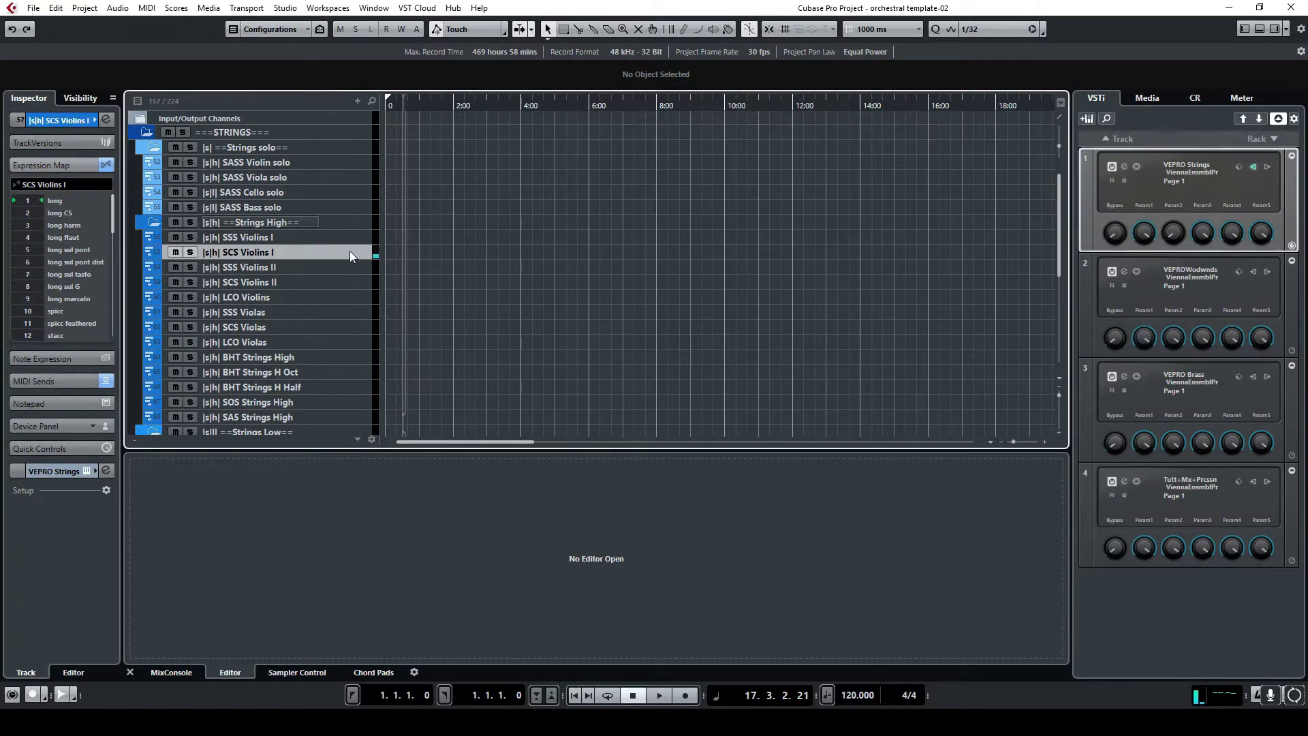
Open the Expression Map Setup from the SCS Violins I track to examine its sound slots and output mapping
{"action": "left_click", "coordinate": [35, 184]}
{"action": "mouse_move", "coordinate": [68, 726]}
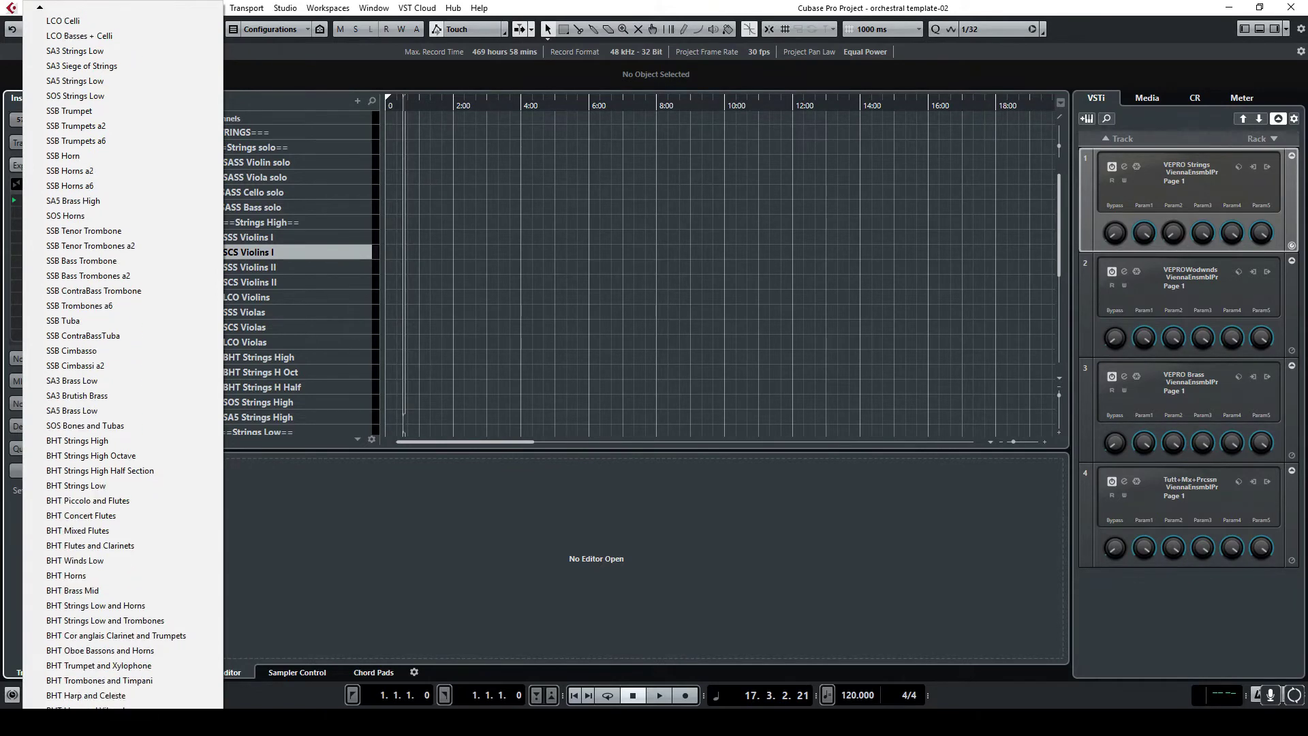
{"action": "left_click", "coordinate": [88, 700]}
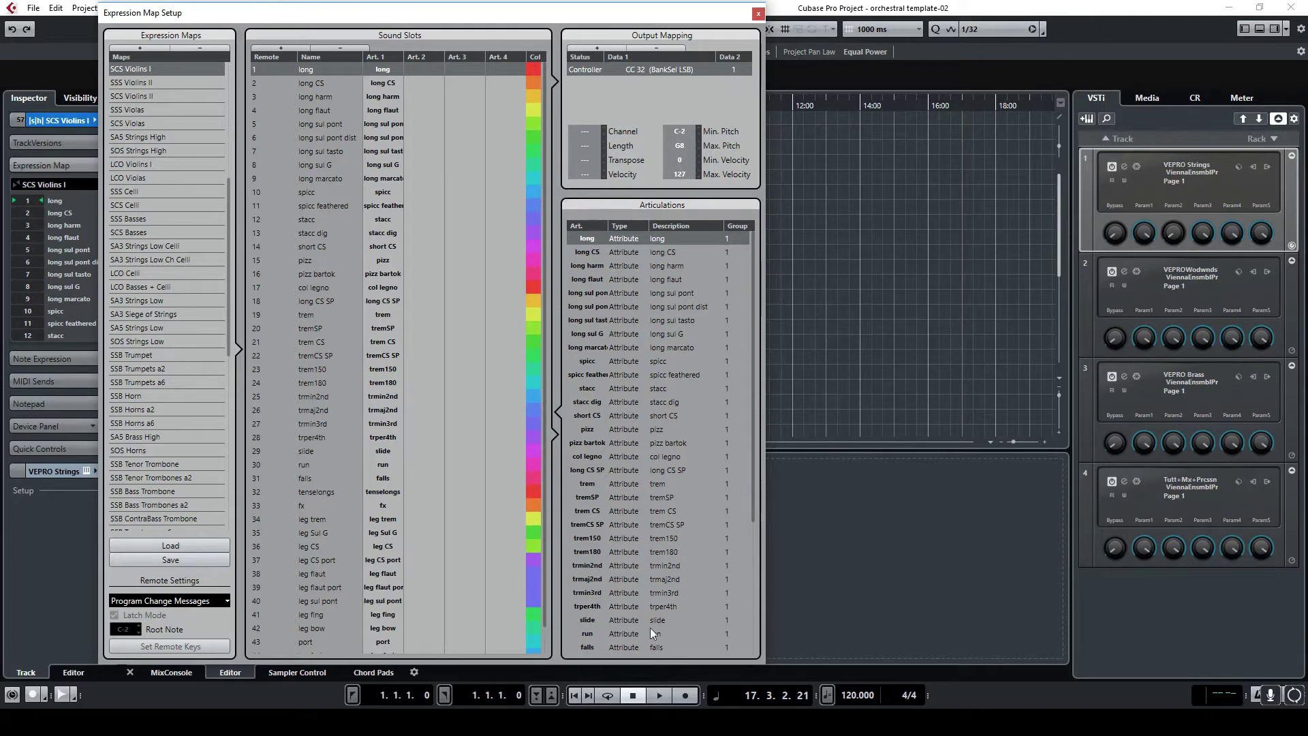
Switch from the Expression Map Setup to Vienna Ensemble Pro to check the SCS Violins I patch's current articulation
{"action": "left_click", "coordinate": [567, 723]}
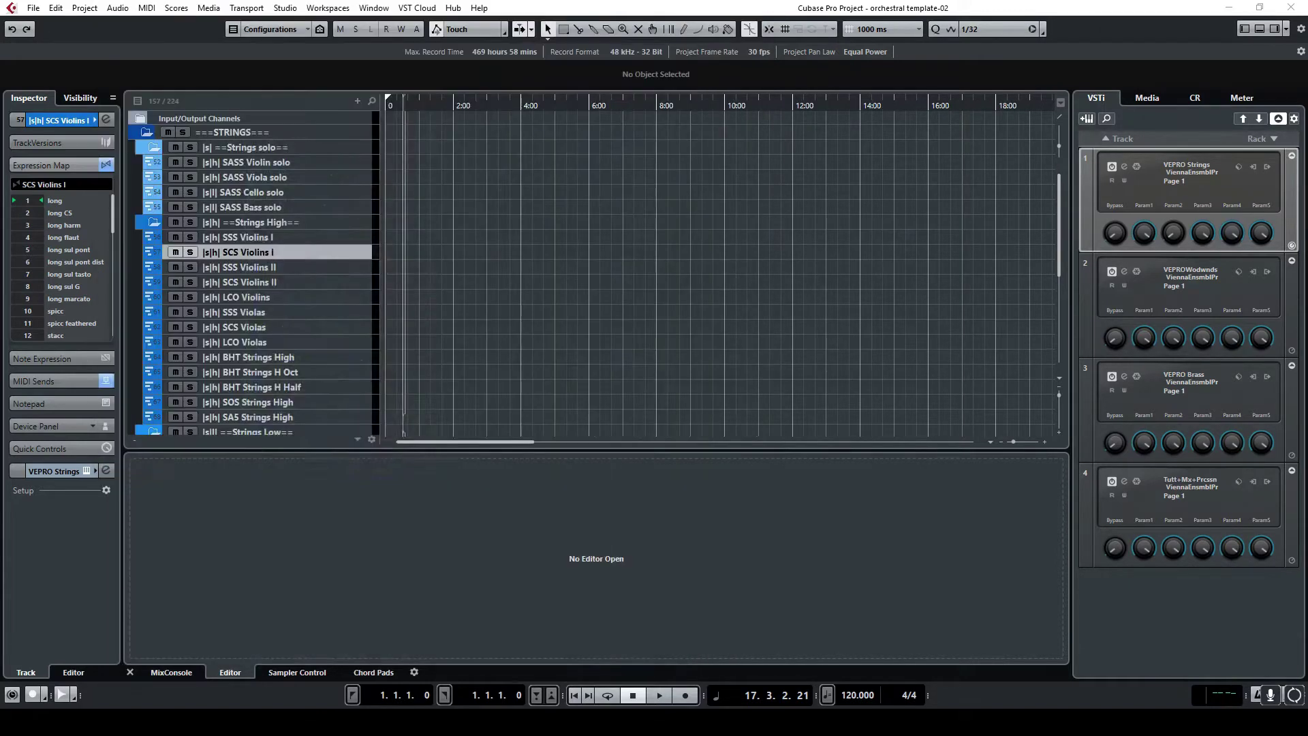
{"action": "left_click", "coordinate": [670, 333]}
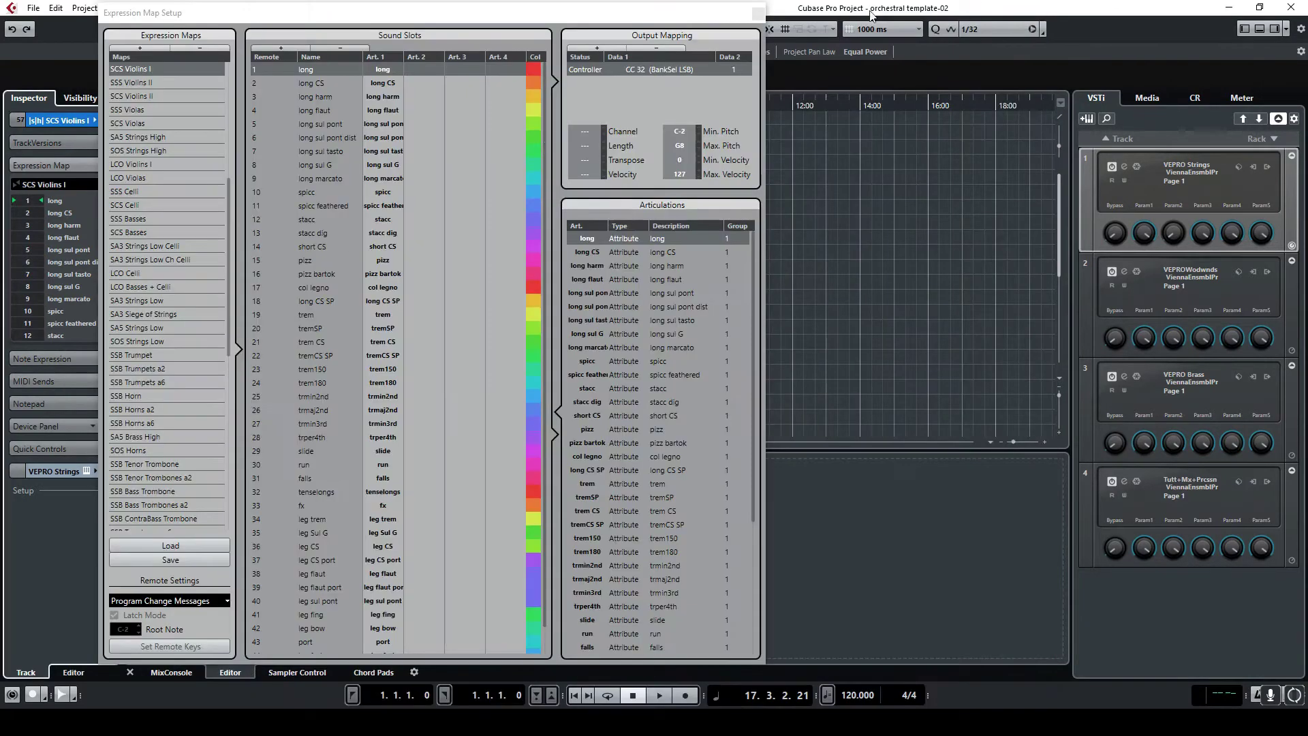
{"action": "left_click", "coordinate": [1067, 7]}
{"action": "left_click", "coordinate": [314, 316]}
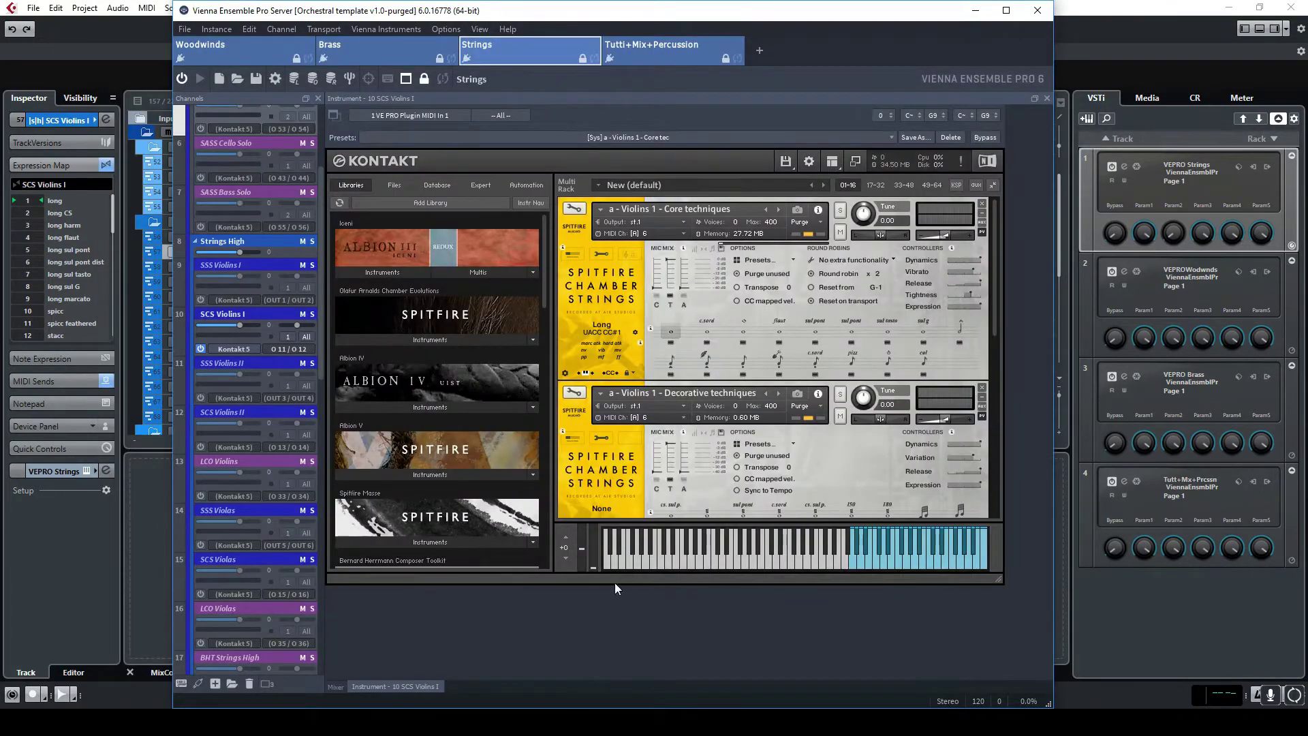
Select Tremolo in the Violins 1 Decorative techniques patch to check its UACC number, and close Vienna Ensemble Pro and the Expression Map Setup
{"action": "scroll", "coordinate": [795, 321], "scroll_direction": "down", "scroll_amount": 3}
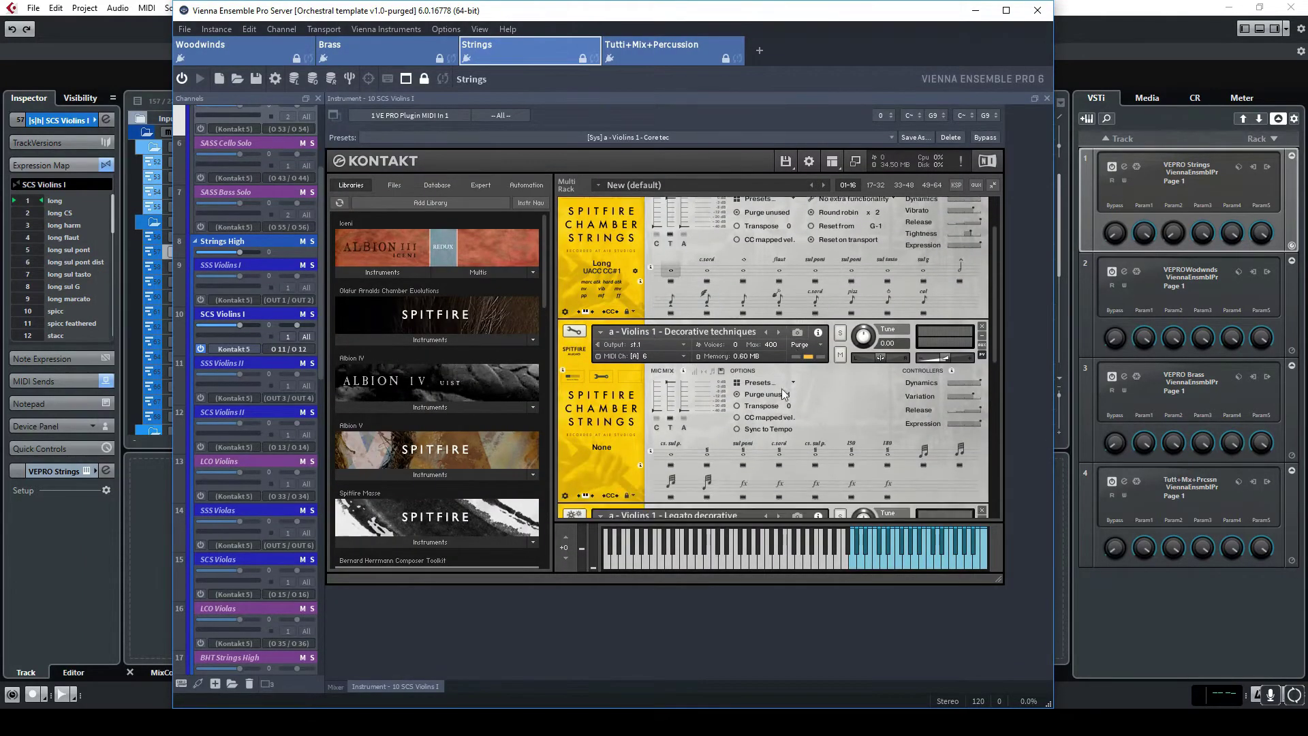
{"action": "left_click", "coordinate": [706, 453]}
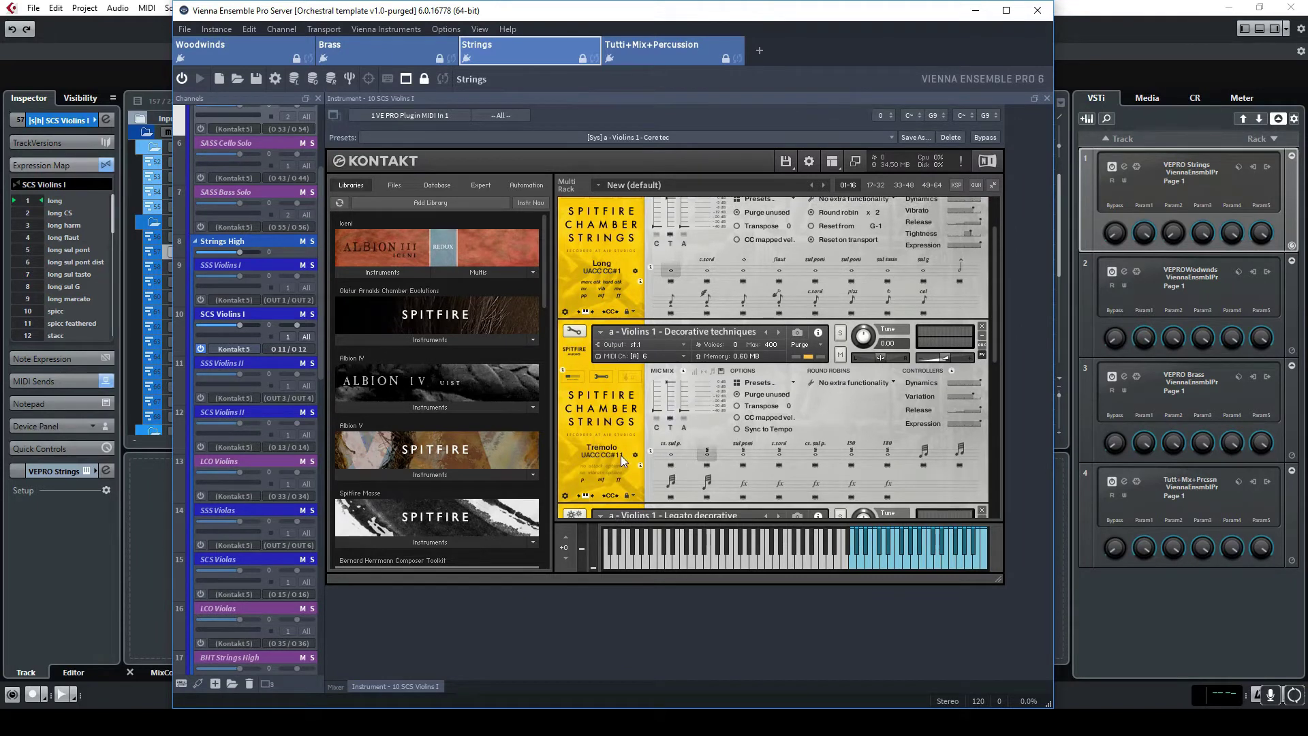
{"action": "scroll", "coordinate": [733, 428], "scroll_direction": "up", "scroll_amount": 1}
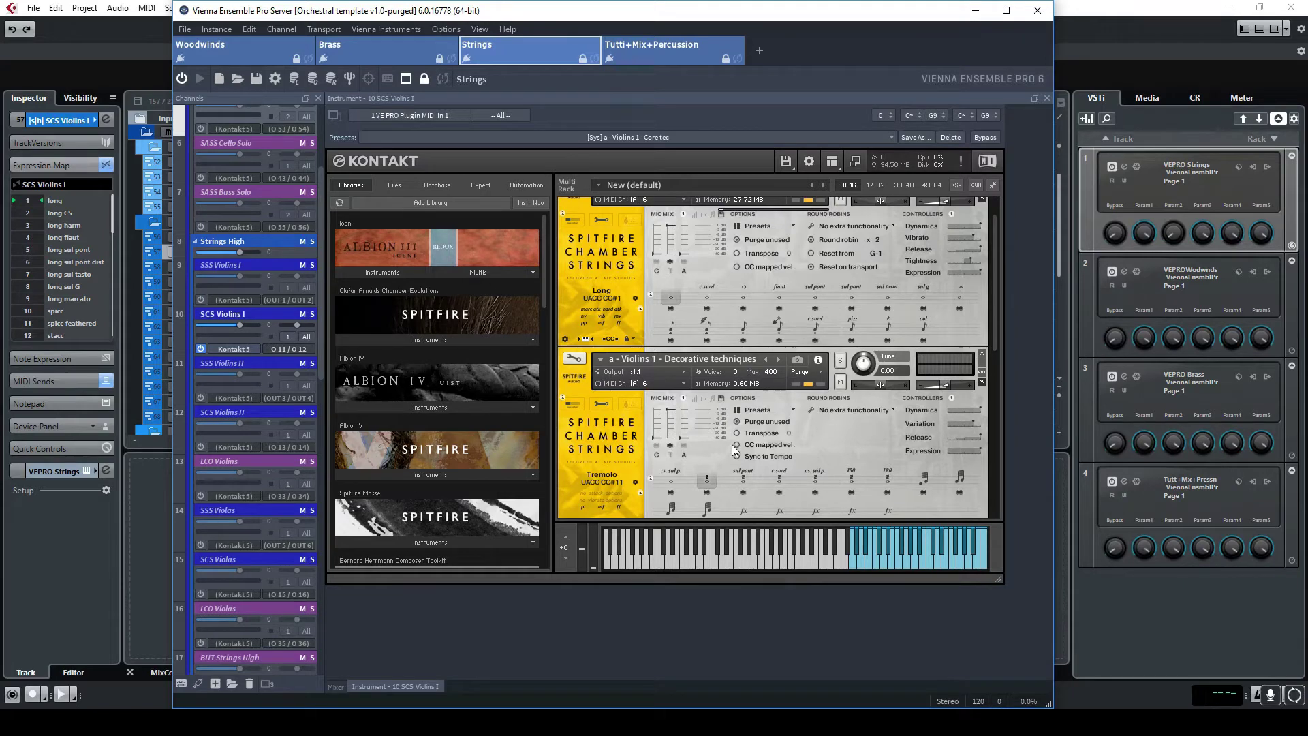
{"action": "left_click", "coordinate": [1038, 10]}
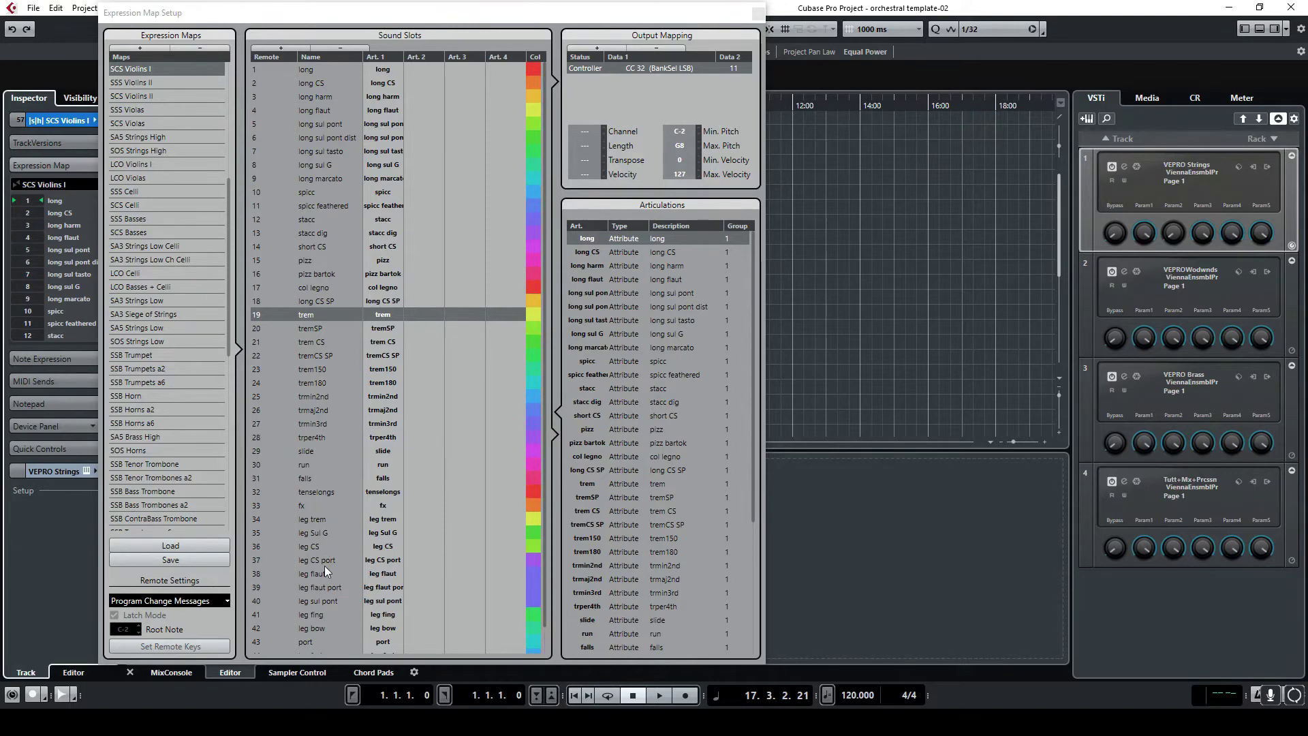
{"action": "left_click", "coordinate": [759, 15]}
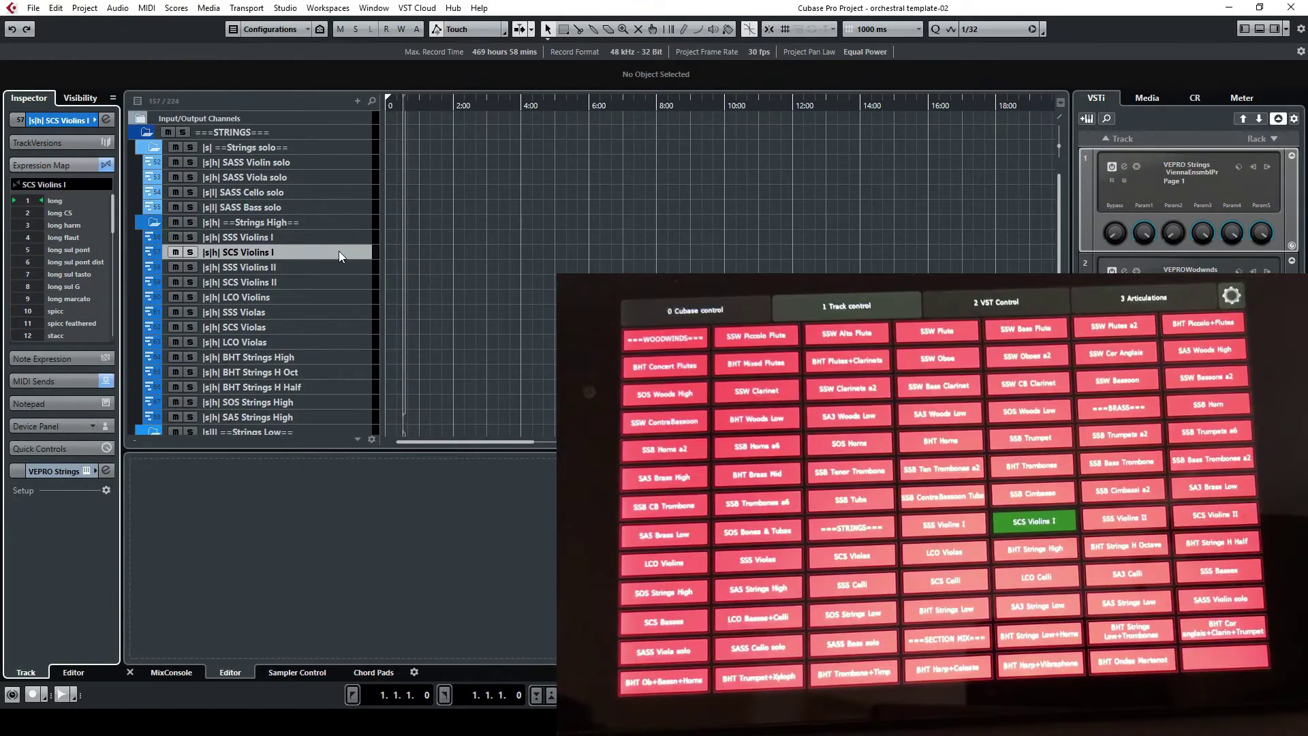
Switch from the SCS Violins I track to SSS Violins II and back to compare their articulation sets on the touchscreen controller
{"action": "left_click", "coordinate": [338, 251]}
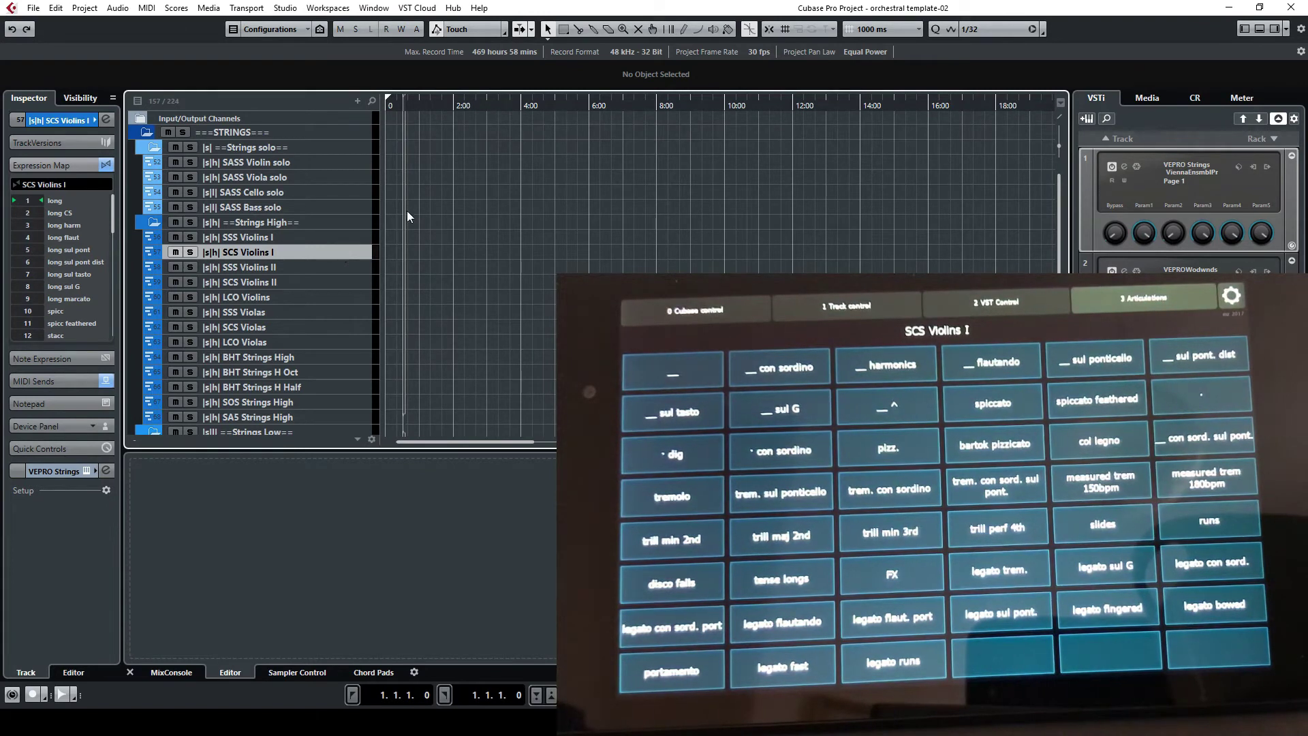
{"action": "left_click", "coordinate": [356, 267]}
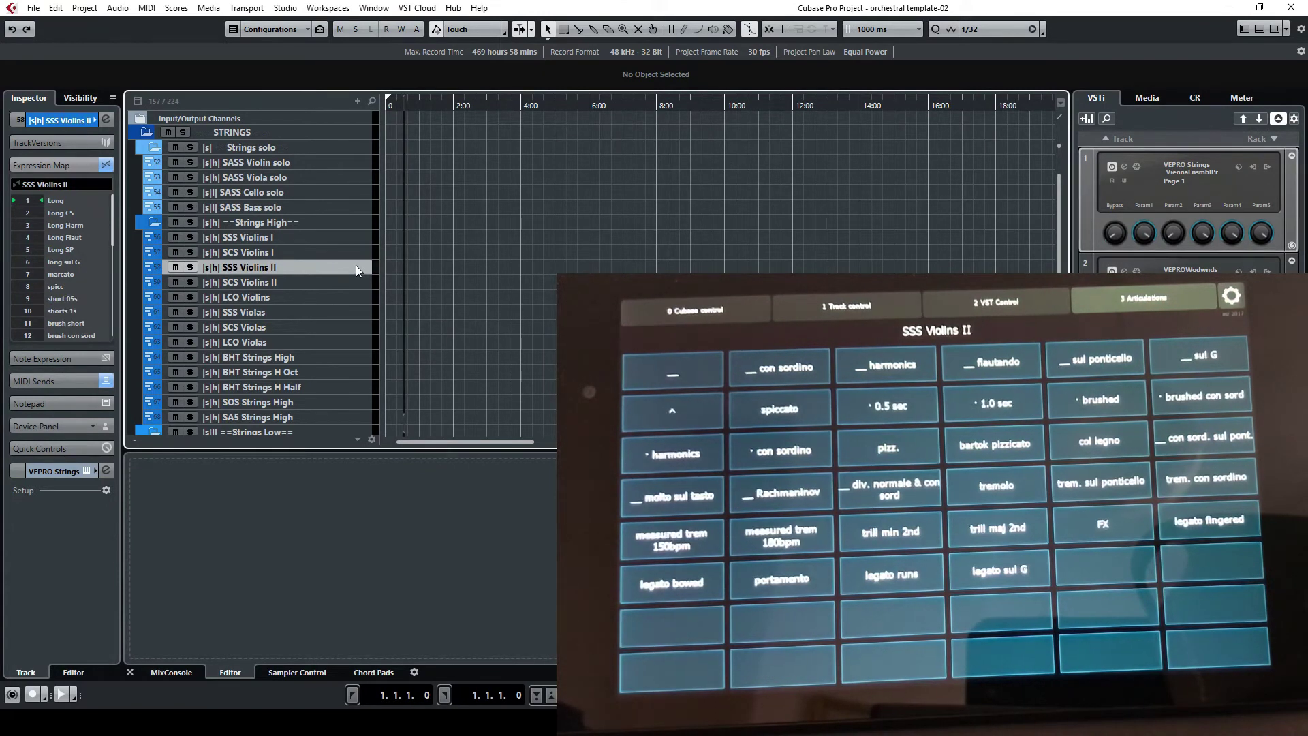
{"action": "left_click", "coordinate": [345, 254]}
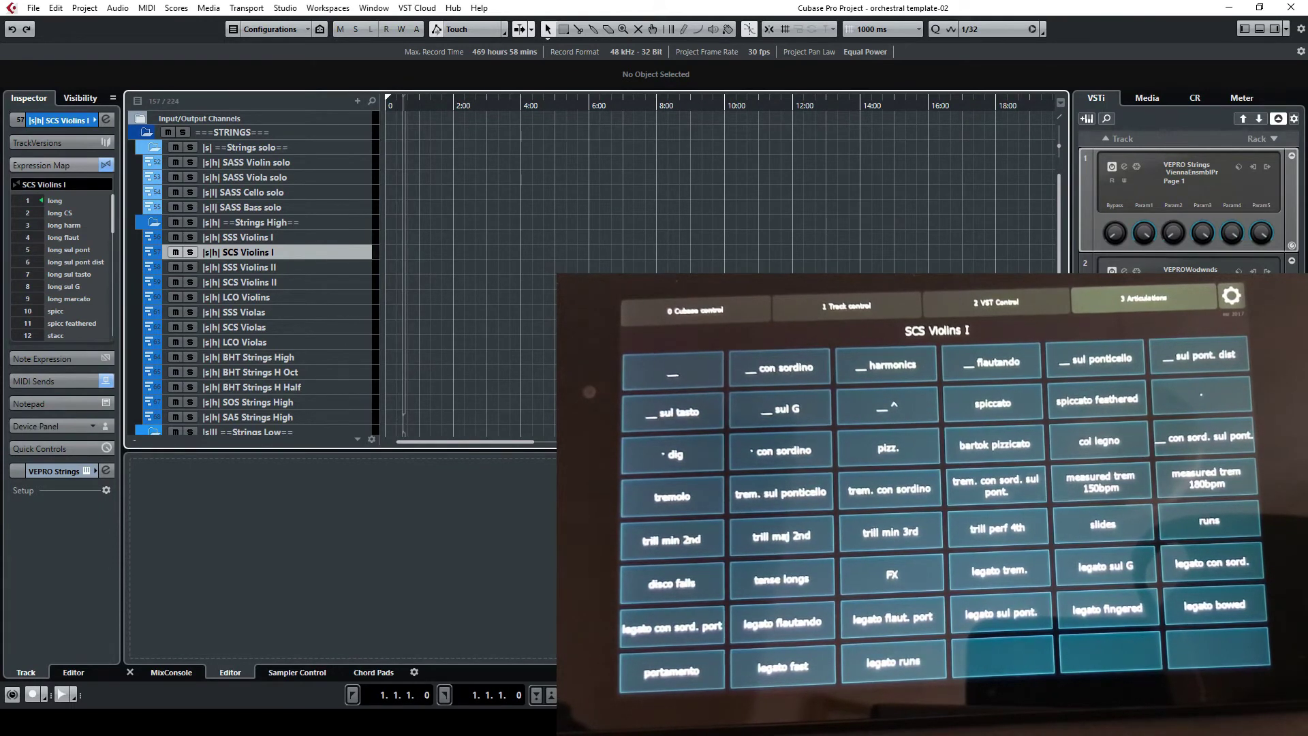
Open the Expression Map Setup from the SCS Violins I track, examine the remote numbers of its sound slots, and close it
{"action": "left_click", "coordinate": [55, 185]}
{"action": "scroll", "coordinate": [122, 341], "scroll_direction": "down", "scroll_amount": 1}
{"action": "scroll", "coordinate": [122, 361], "scroll_direction": "down", "scroll_amount": 15}
{"action": "scroll", "coordinate": [122, 361], "scroll_direction": "down", "scroll_amount": 14}
{"action": "scroll", "coordinate": [123, 361], "scroll_direction": "down", "scroll_amount": 14}
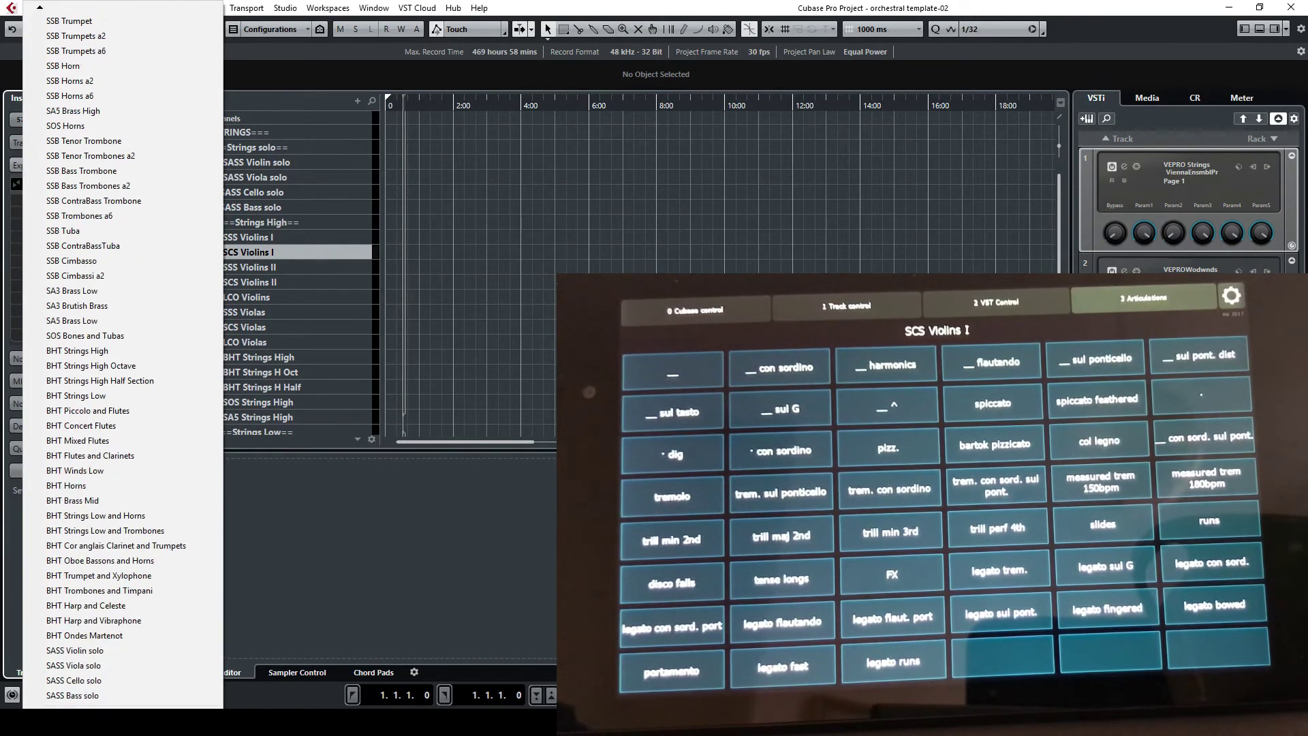
{"action": "left_click", "coordinate": [68, 701]}
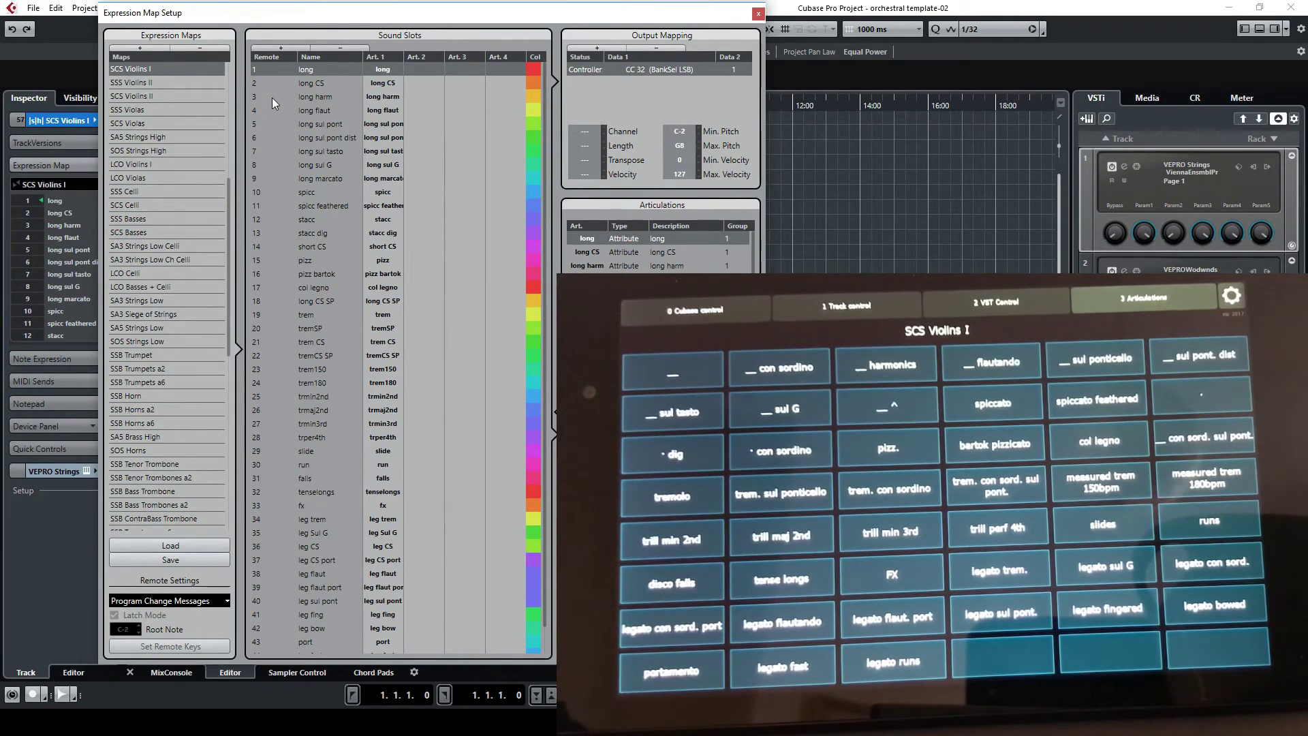
{"action": "left_click", "coordinate": [760, 15]}
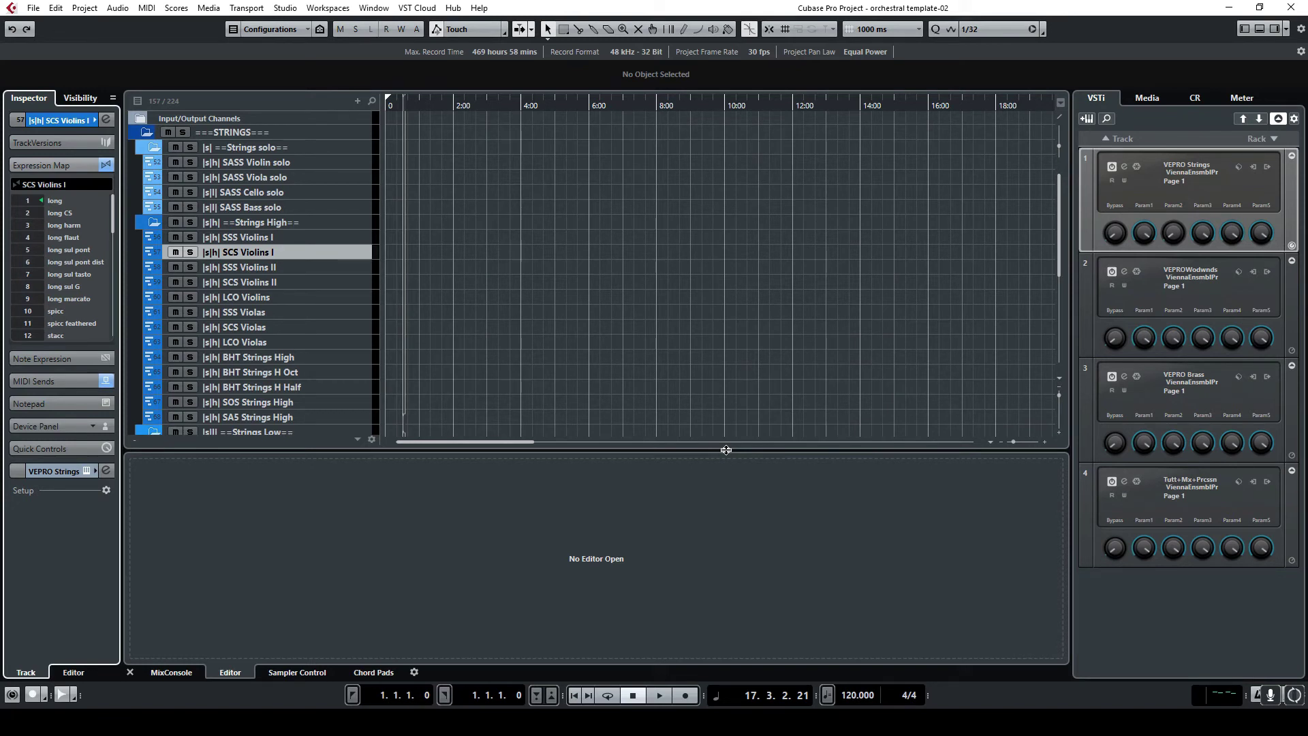
{"action": "right_click", "coordinate": [422, 250]}
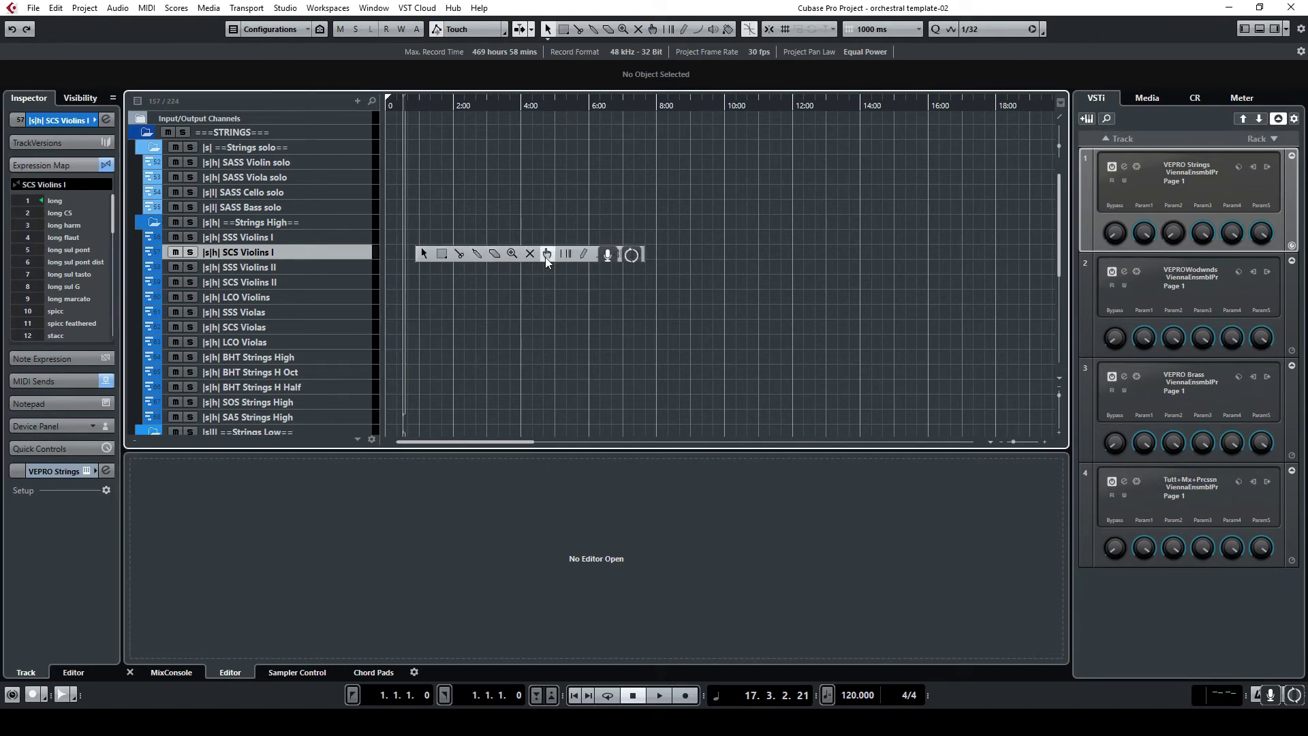
{"action": "left_click", "coordinate": [585, 255]}
{"action": "left_click_drag", "start_coordinate": [419, 250], "coordinate": [553, 252]}
{"action": "key", "text": "1"}
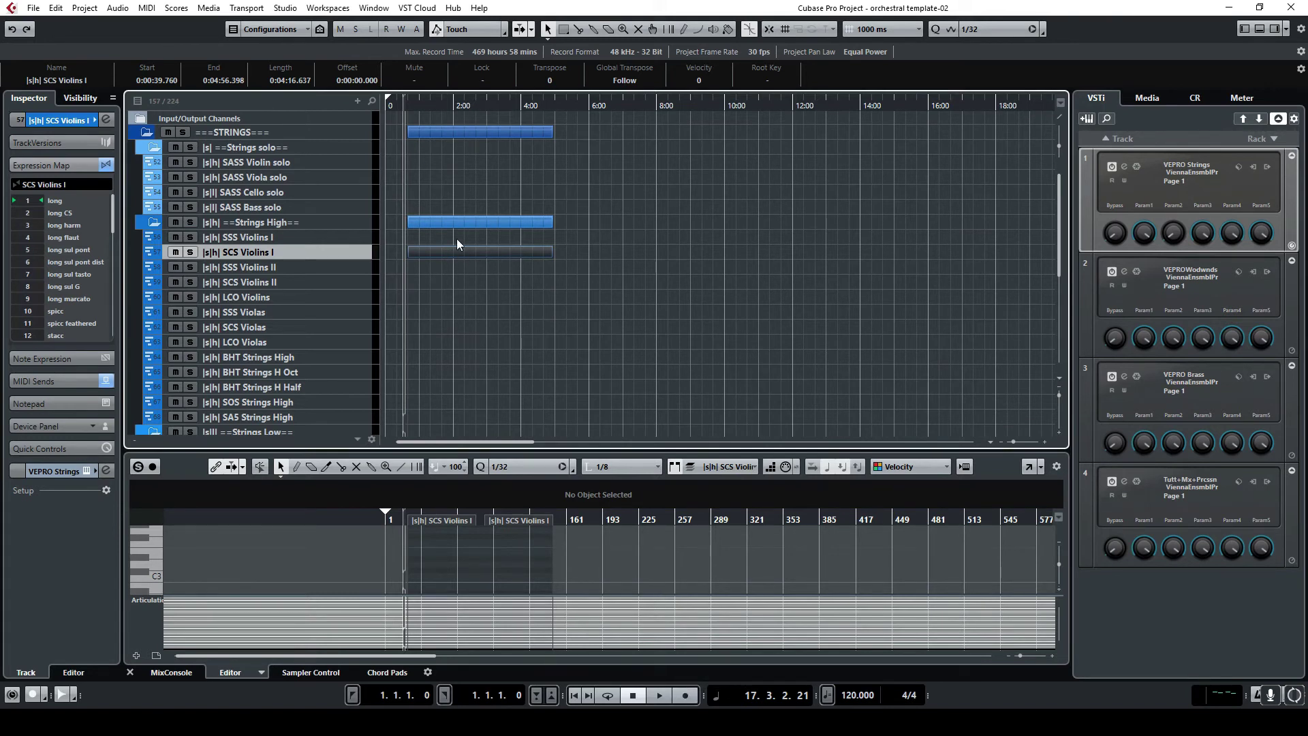
{"action": "key", "text": "Delete"}
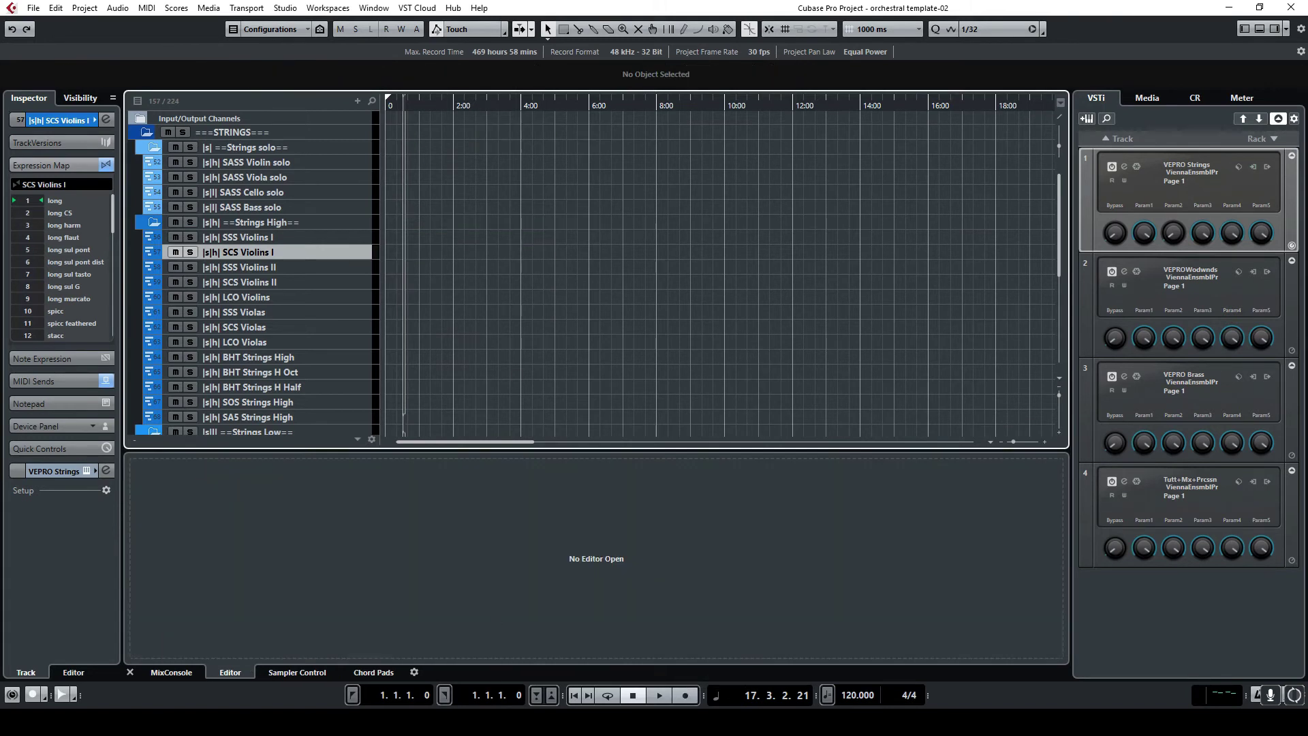
Record a short MIDI passage on the SCS Violins I track and open the recorded part in the Key Editor
{"action": "left_click", "coordinate": [686, 695]}
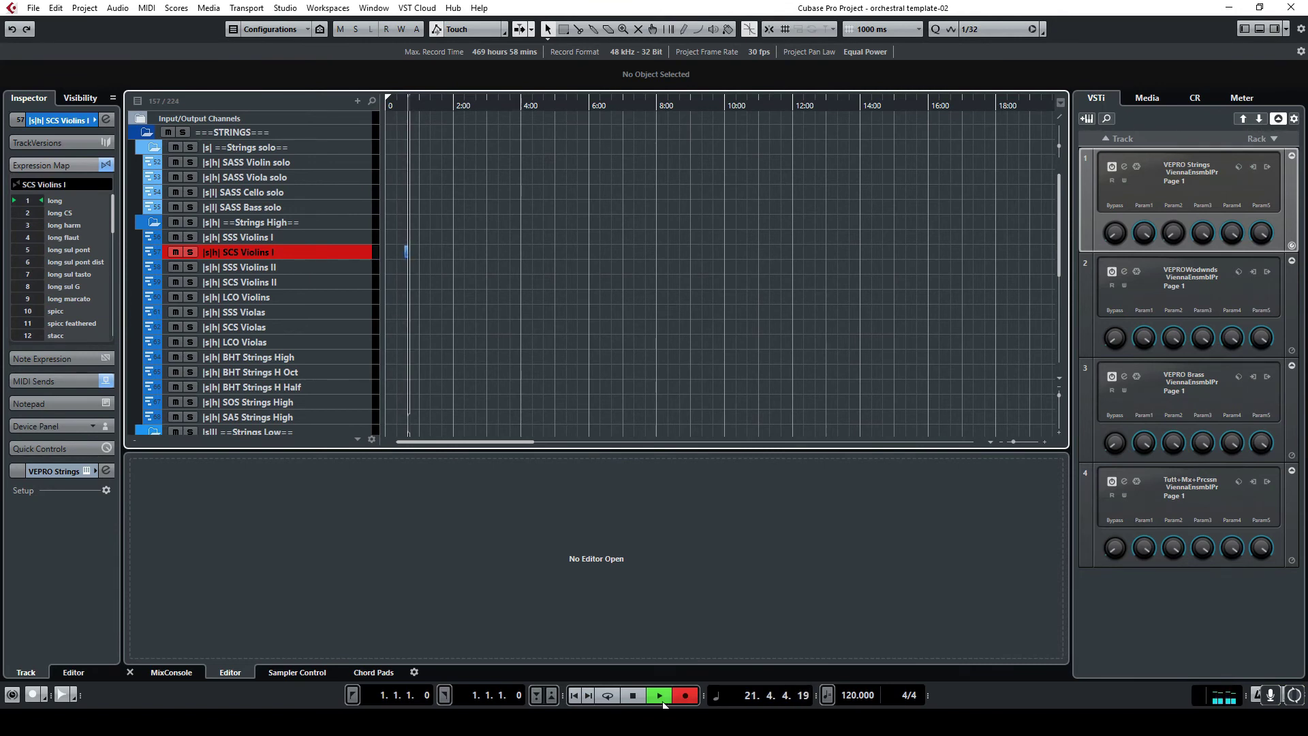
{"action": "left_click", "coordinate": [639, 695]}
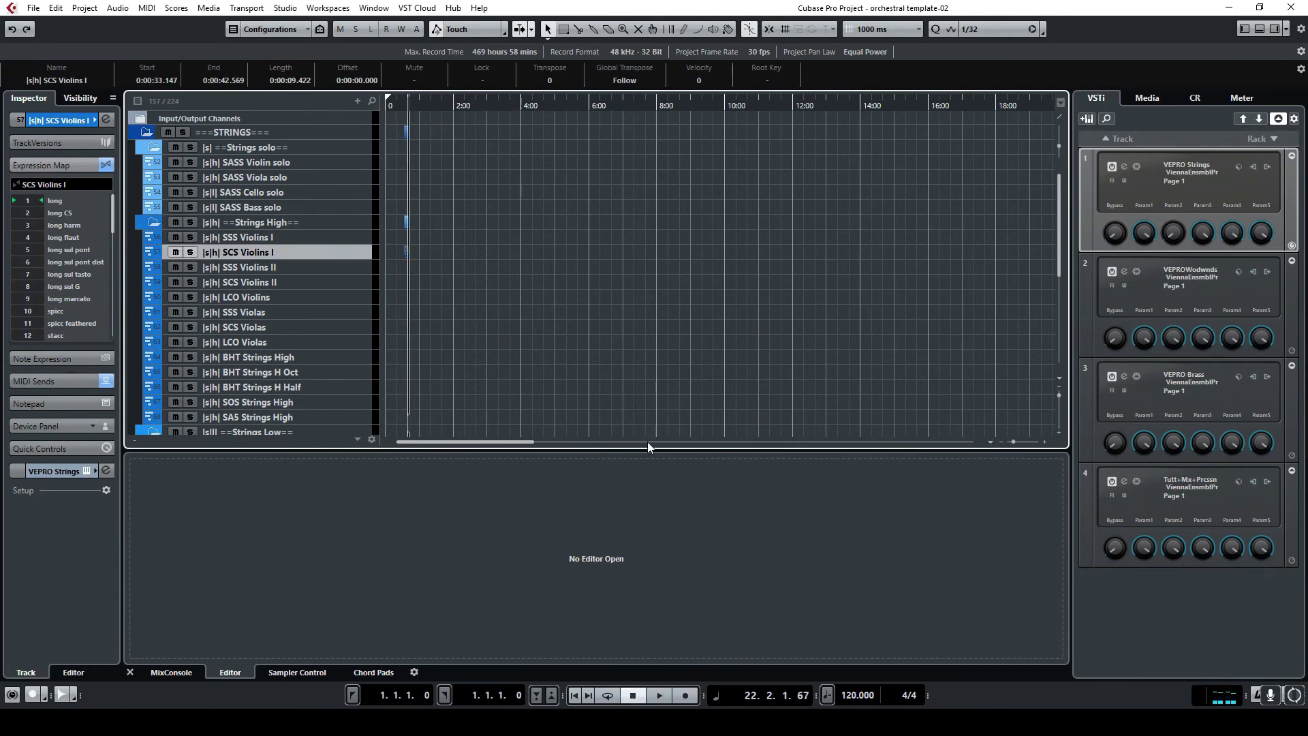
{"action": "double_click", "coordinate": [407, 251]}
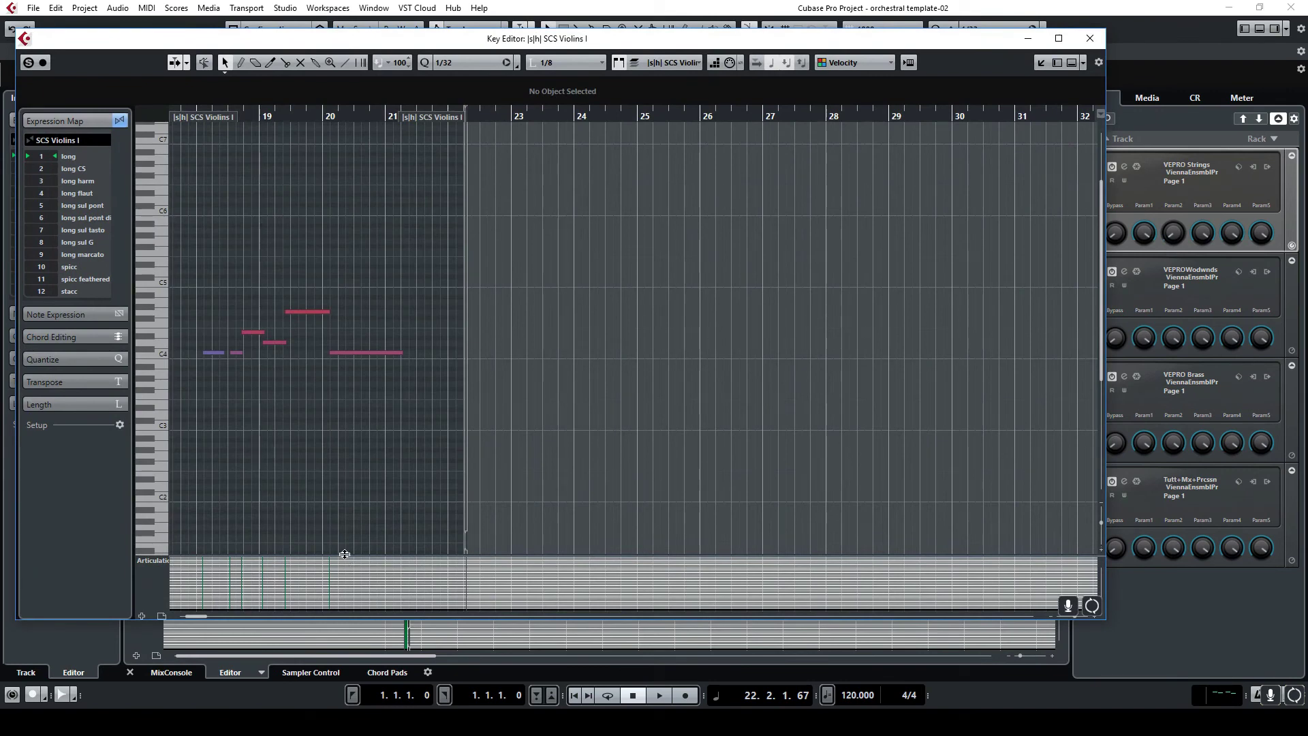
Enlarge the articulation lane beneath the notes until its articulation names can be read, keeping the recorded notes in view
{"action": "left_click_drag", "start_coordinate": [345, 554], "coordinate": [378, 285]}
{"action": "scroll", "coordinate": [346, 219], "scroll_direction": "down", "scroll_amount": 3}
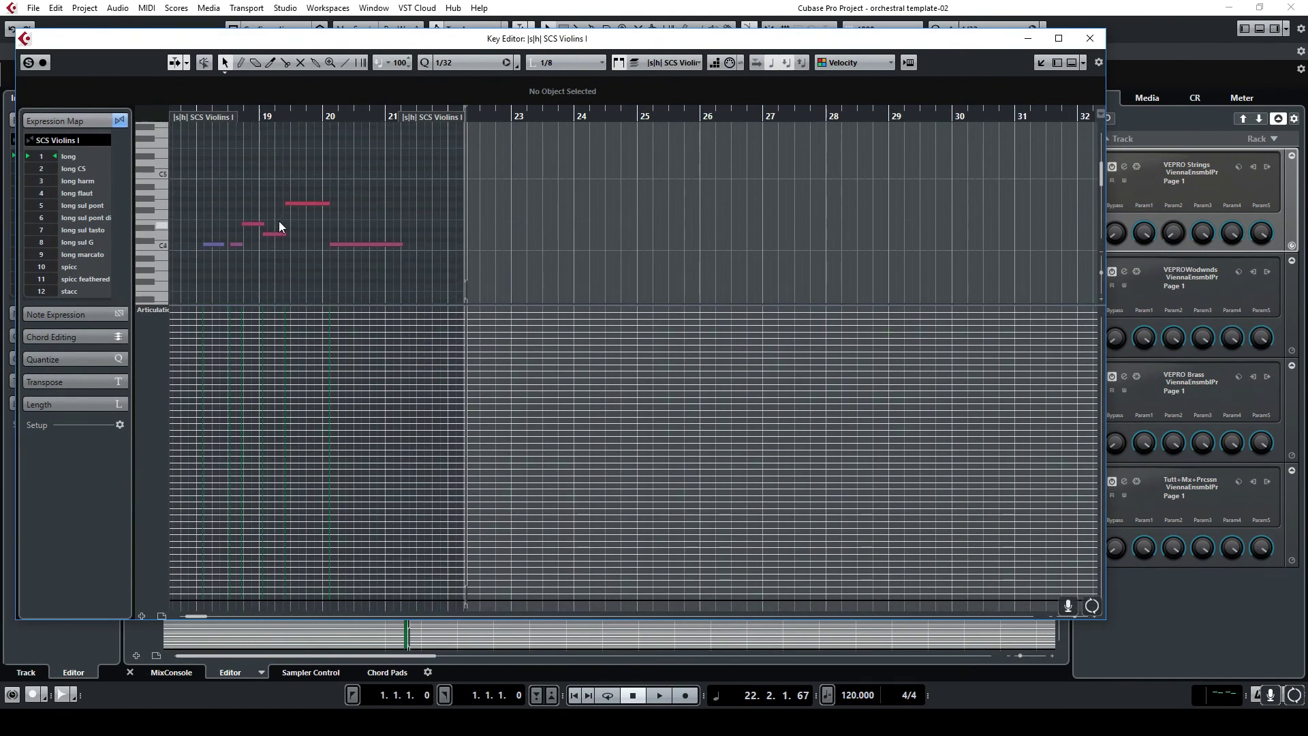
{"action": "left_click_drag", "start_coordinate": [246, 305], "coordinate": [258, 233]}
{"action": "scroll", "coordinate": [261, 176], "scroll_direction": "down", "scroll_amount": 2}
Draw articulations for the recorded notes in order: long harm twice, long sul pont dist, long sul G, stacc dig and pizz
{"action": "right_click", "coordinate": [228, 204]}
{"action": "left_click", "coordinate": [245, 203]}
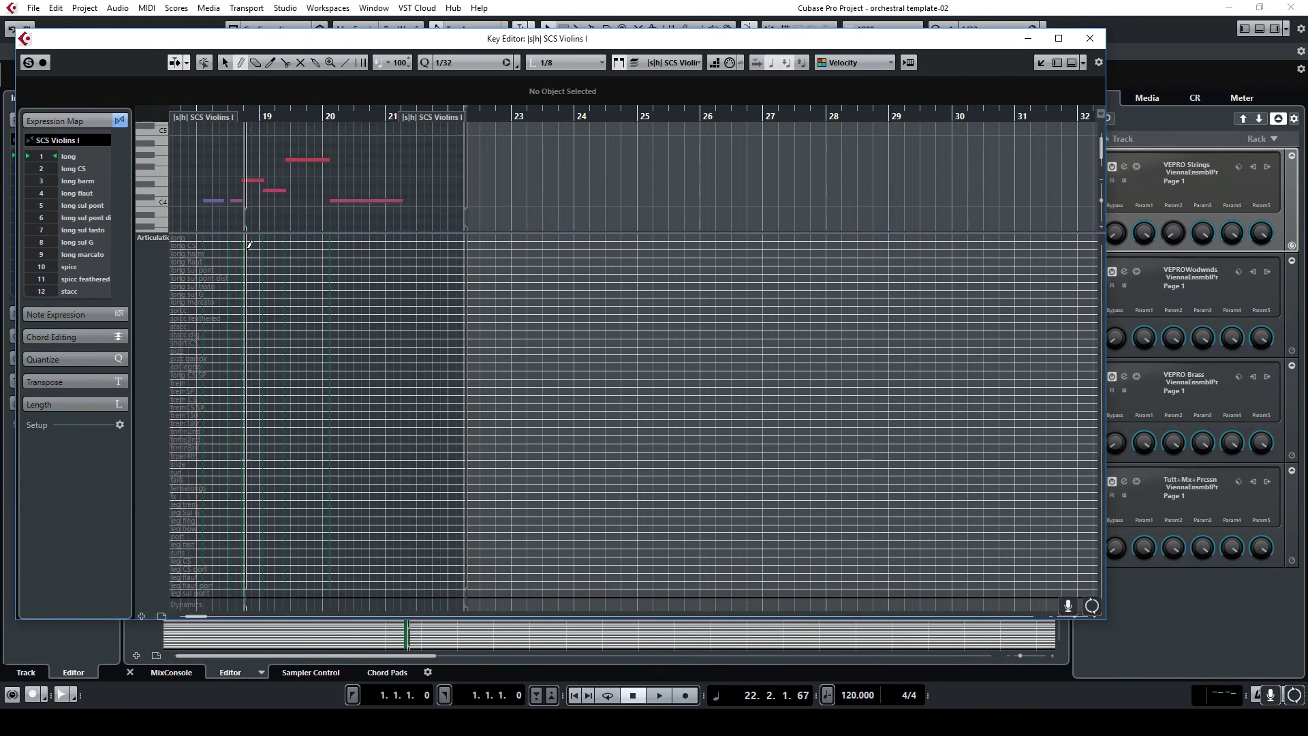
{"action": "left_click", "coordinate": [210, 254]}
{"action": "left_click", "coordinate": [233, 254]}
{"action": "left_click", "coordinate": [245, 278]}
{"action": "left_click", "coordinate": [267, 294]}
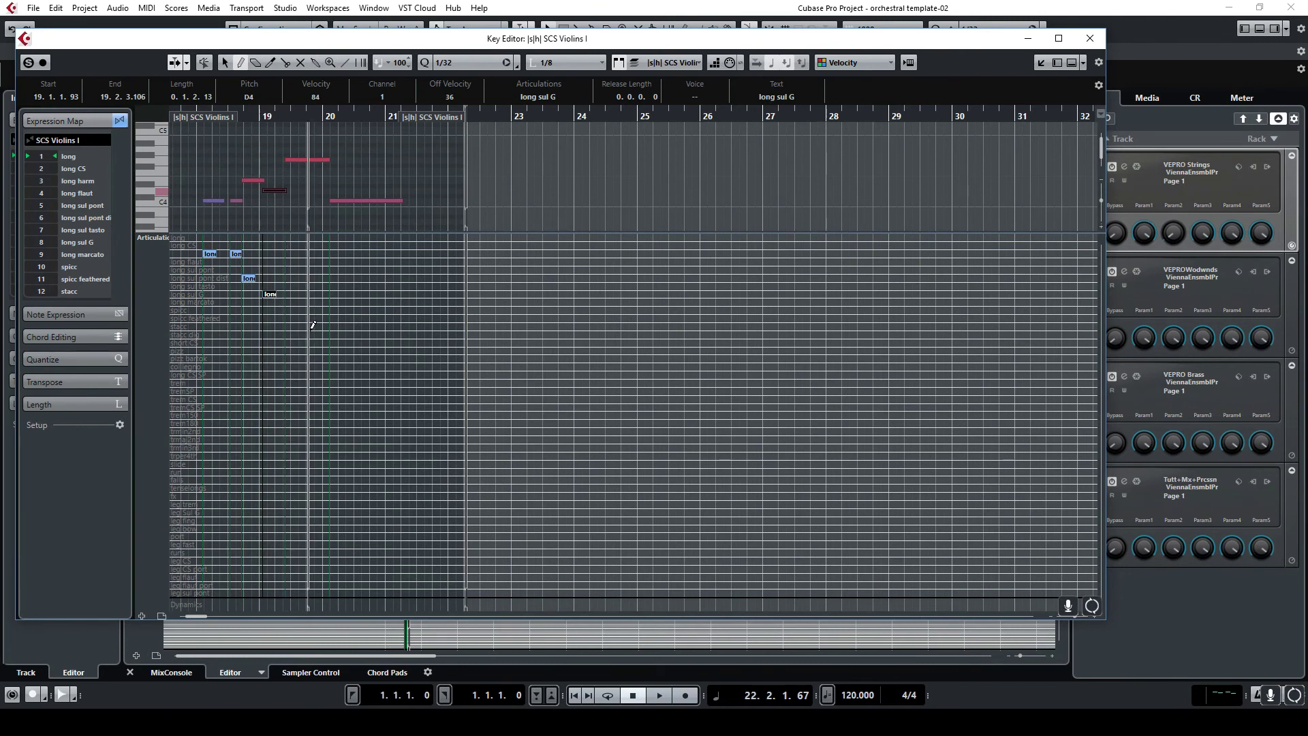
{"action": "left_click", "coordinate": [289, 318]}
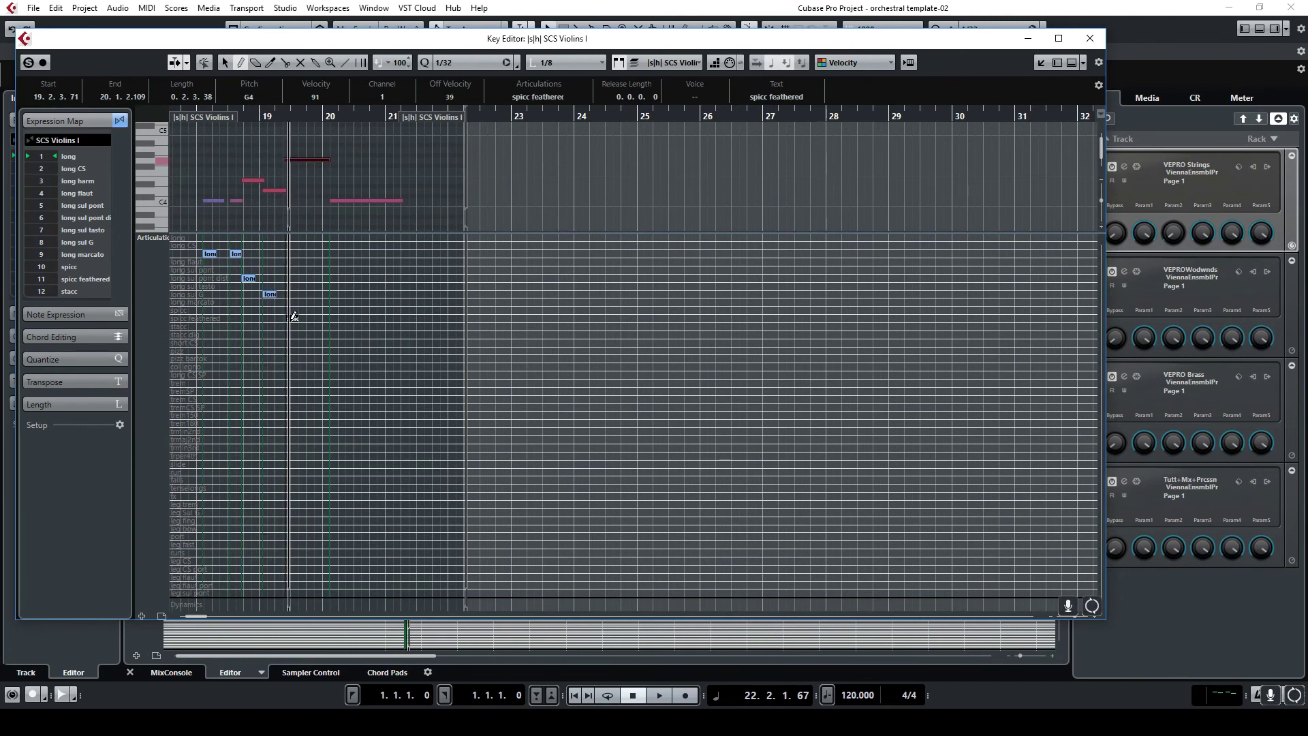
{"action": "left_click", "coordinate": [335, 351]}
Play the passage from before its first note to hear the articulation changes, stop playback, and return to the project window
{"action": "left_click", "coordinate": [187, 116]}
{"action": "key", "text": "space"}
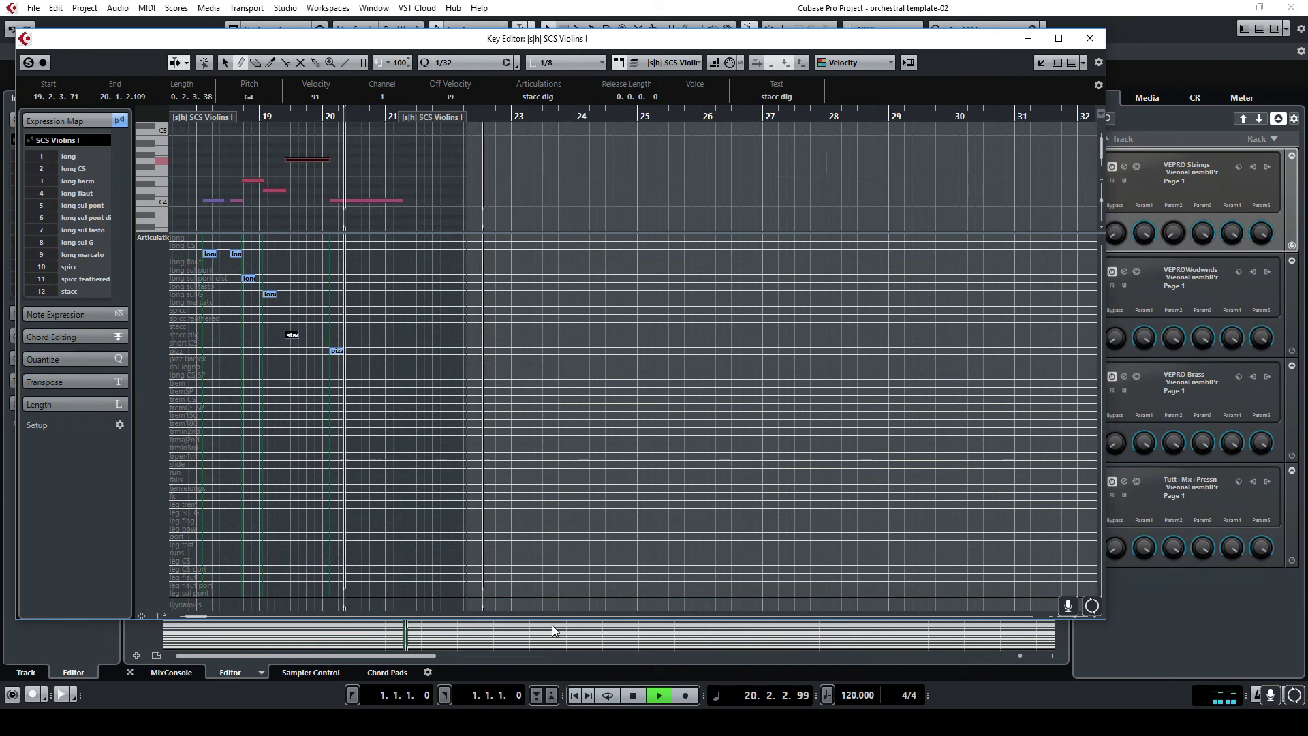
{"action": "left_click", "coordinate": [634, 695]}
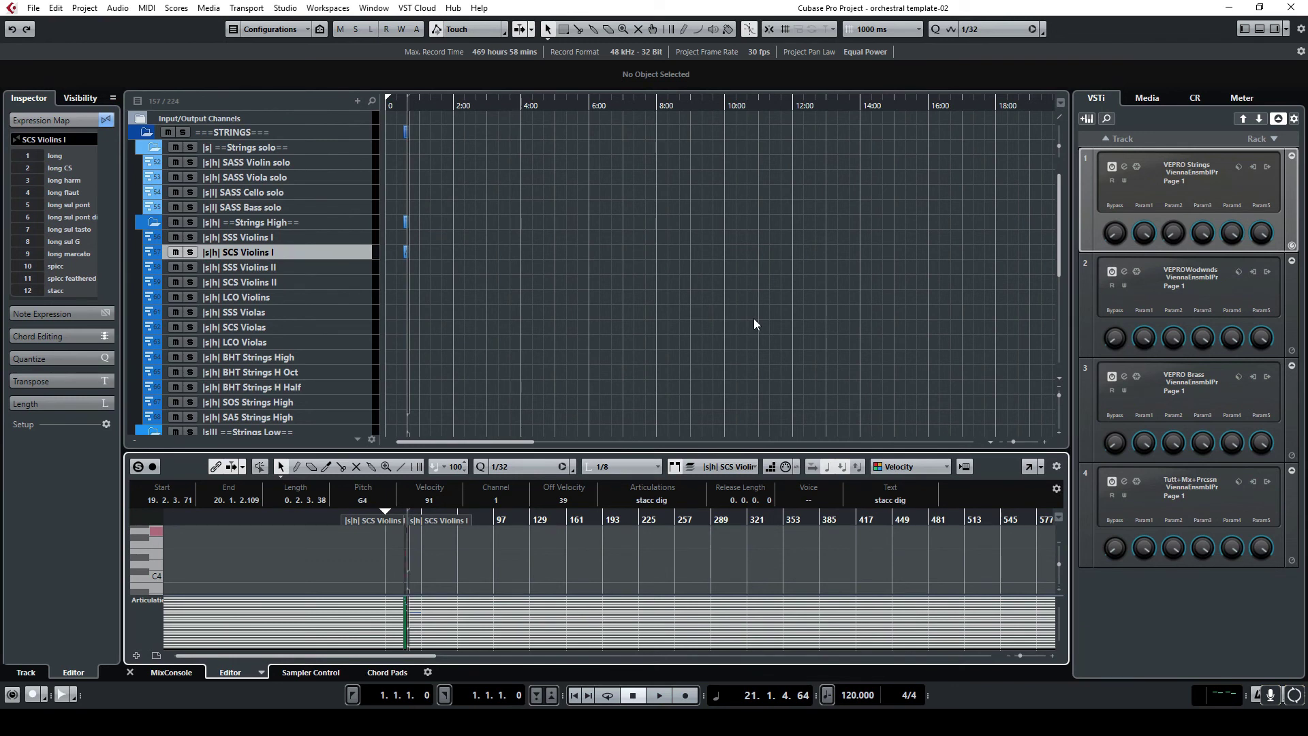
{"action": "left_click", "coordinate": [472, 263]}
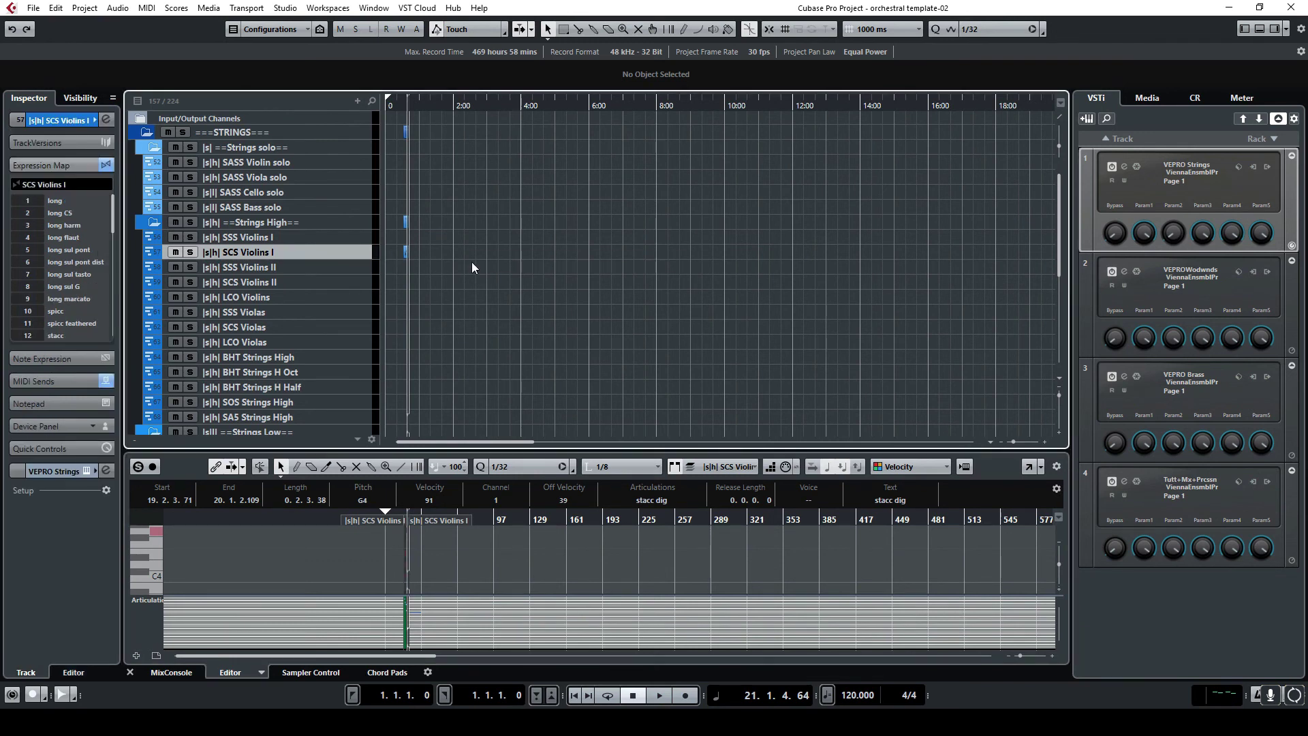